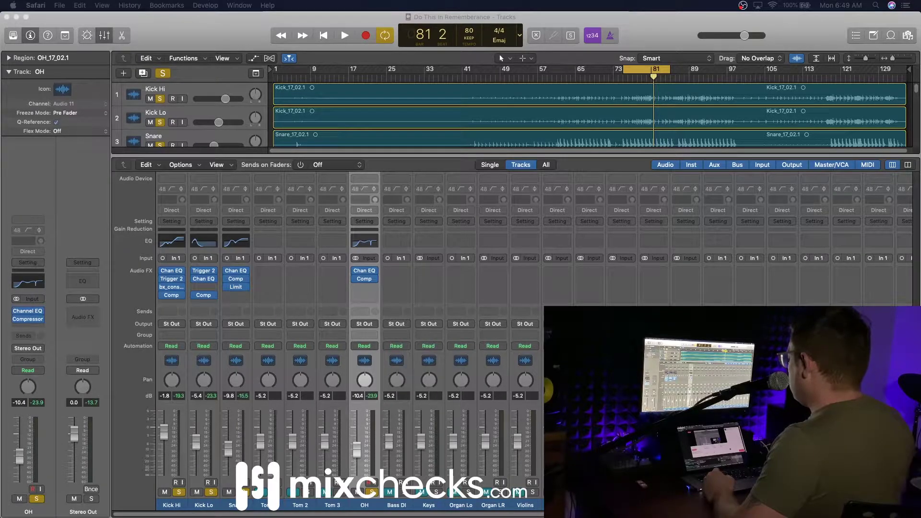
Step: Hide the mixer and turn off cycle mode while playing back the soloed drum tracks
{"action": "left_click", "coordinate": [242, 27]}
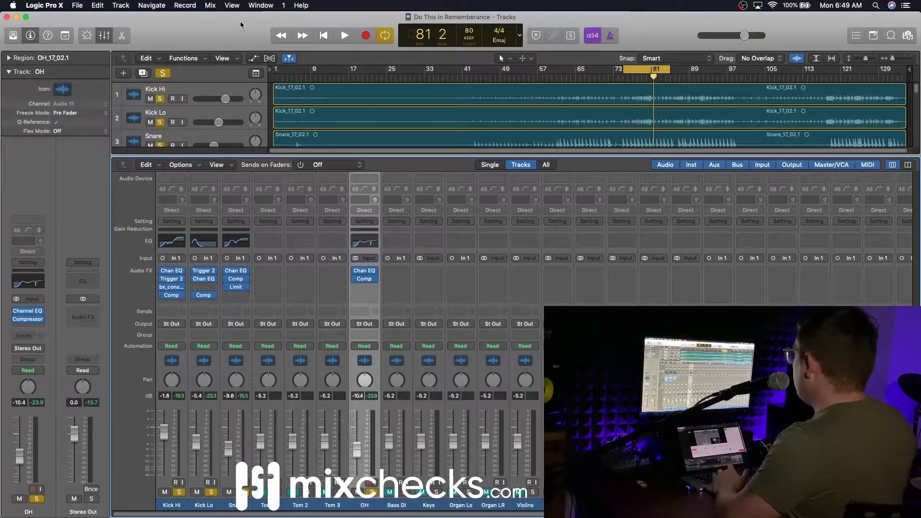
{"action": "key", "text": "space"}
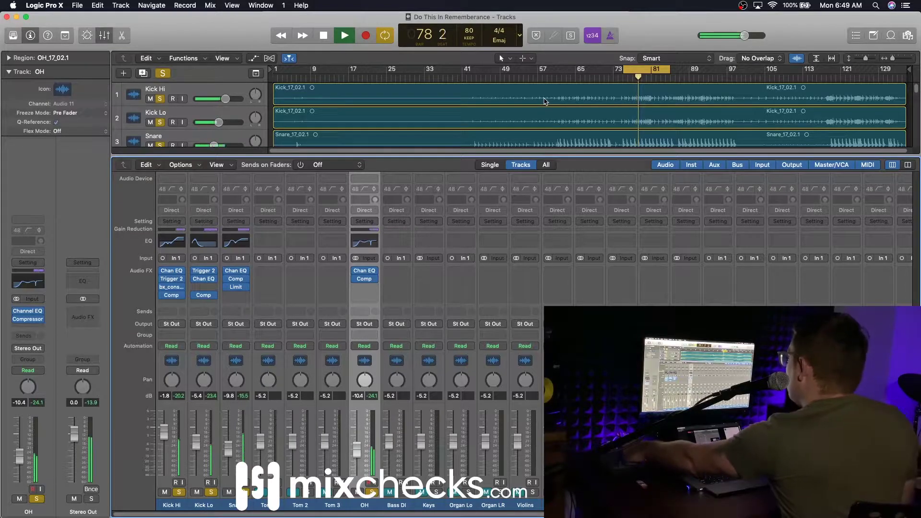
{"action": "key", "text": "x"}
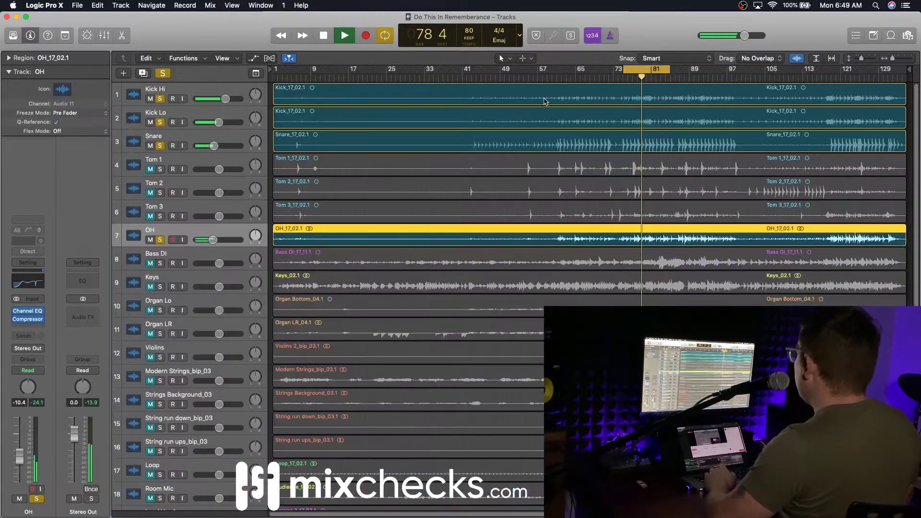
{"action": "key", "text": "c"}
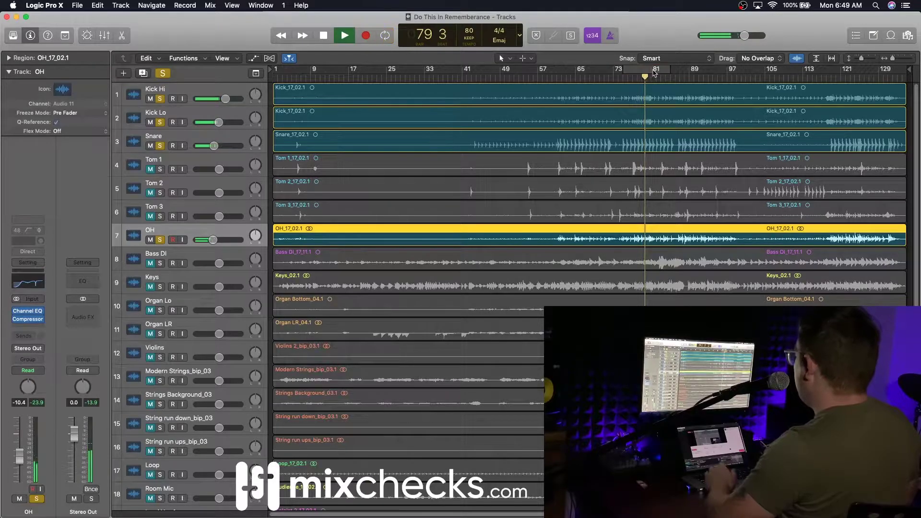
{"action": "key", "text": "space"}
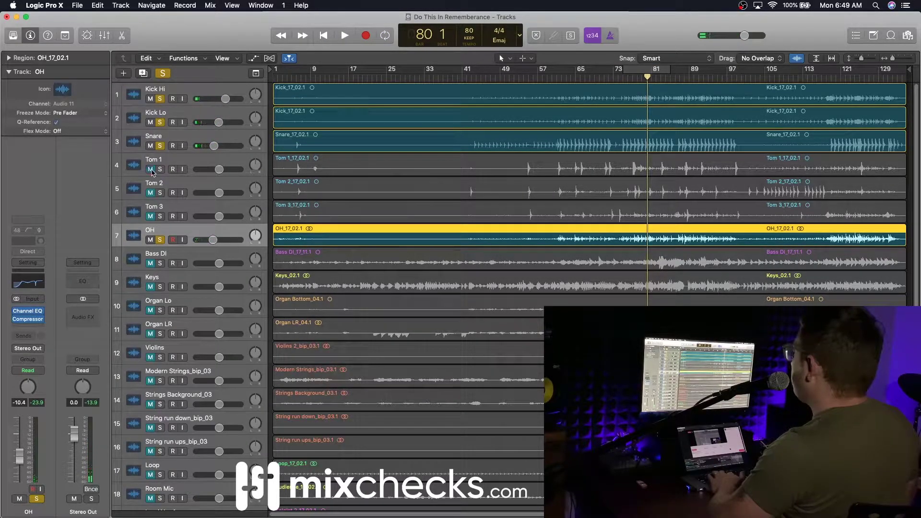
Step: Turn off solo on the Snare, Kick Lo, Kick Hi and OH tracks and unmute Tom 1
{"action": "left_click", "coordinate": [161, 146]}
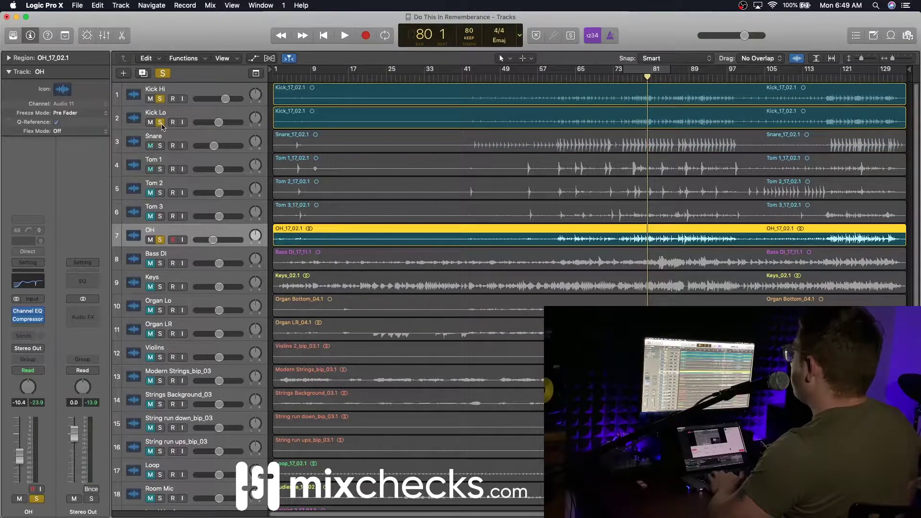
{"action": "left_click", "coordinate": [161, 122]}
{"action": "left_click", "coordinate": [161, 99]}
{"action": "left_click", "coordinate": [161, 239]}
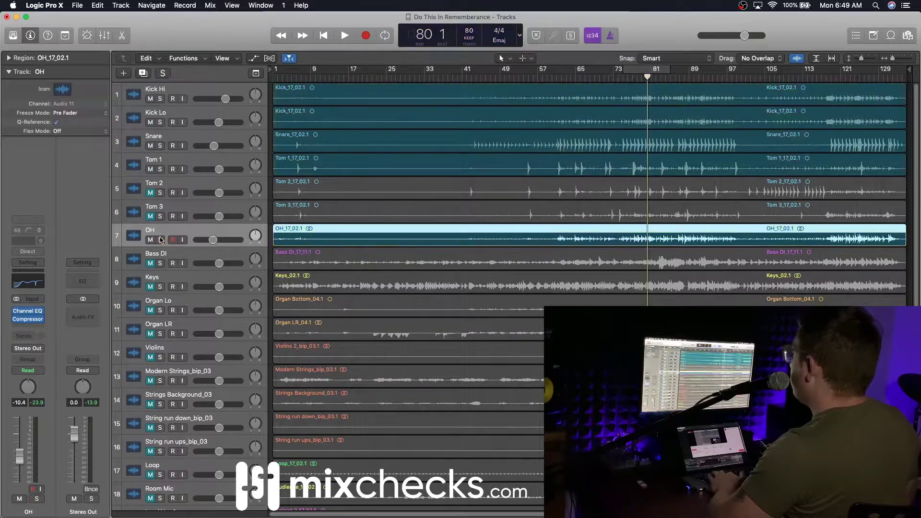
Step: Solo the Tom 1 track and listen to it from about bar 51 up to its hit near bar 55
{"action": "left_click", "coordinate": [512, 78]}
{"action": "key", "text": "space"}
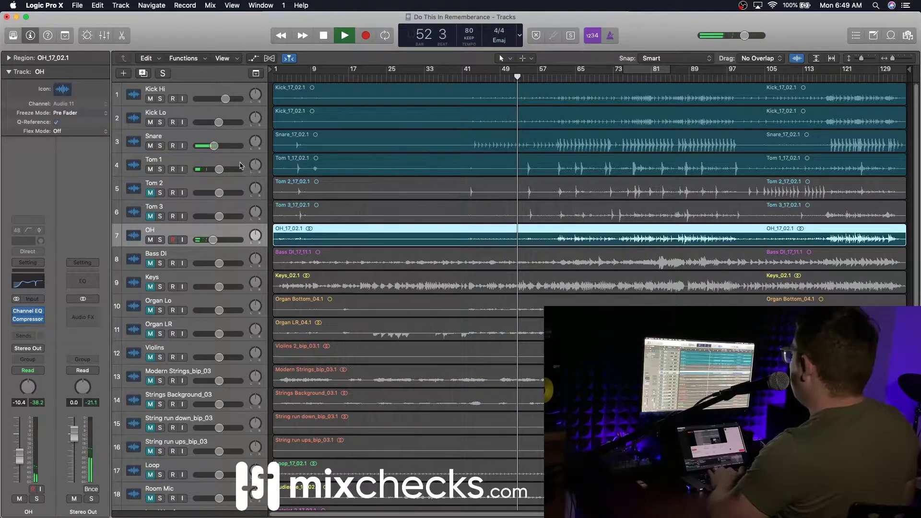
{"action": "left_click", "coordinate": [160, 169]}
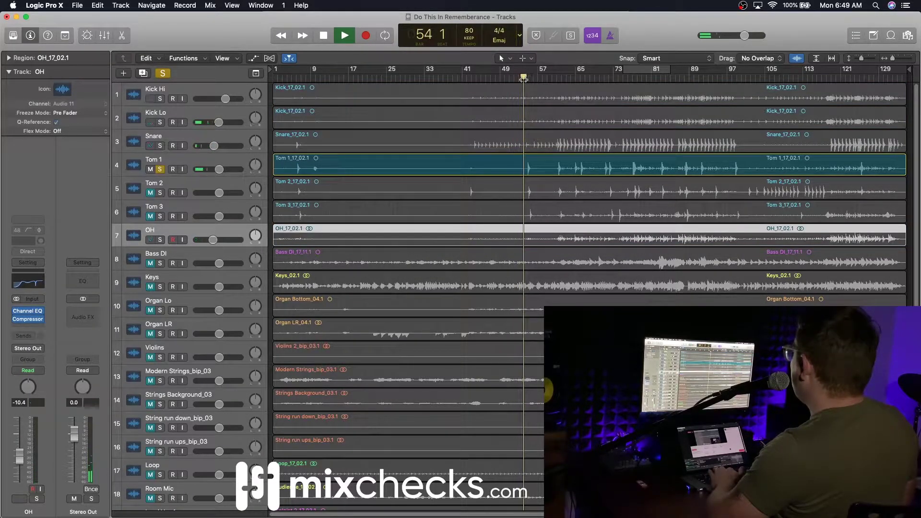
{"action": "left_click", "coordinate": [897, 60]}
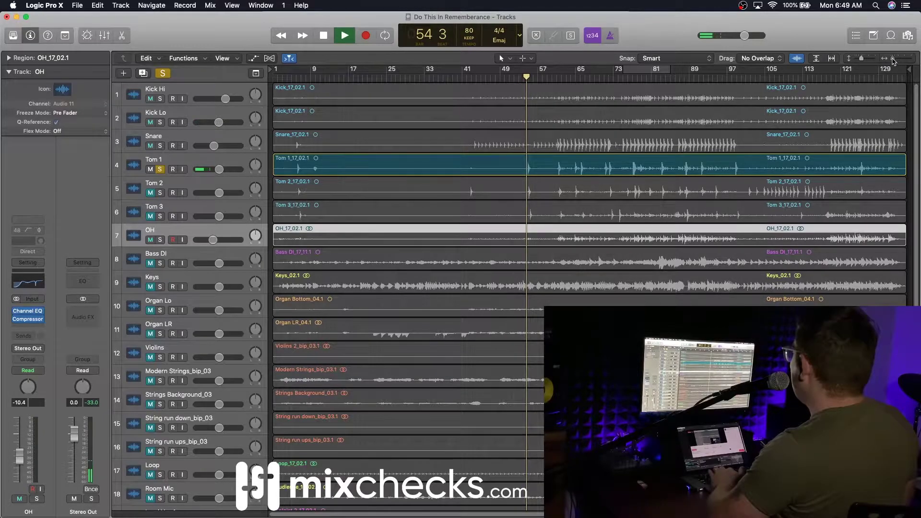
{"action": "left_click_drag", "start_coordinate": [899, 61], "coordinate": [894, 58]}
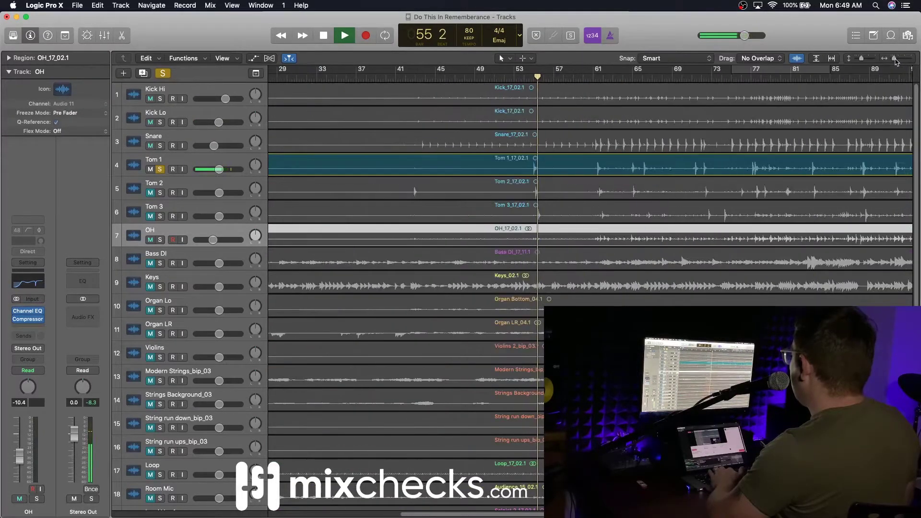
{"action": "key", "text": "space"}
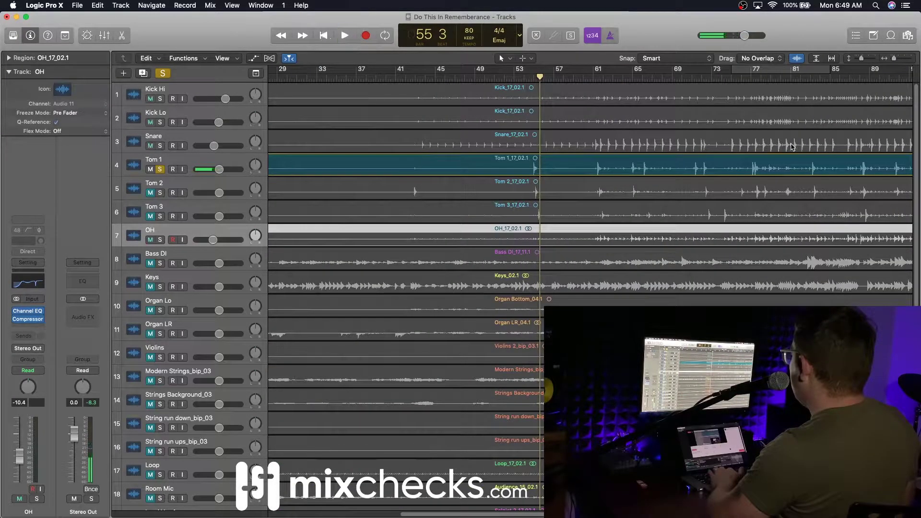
Step: Open Remove Silence from Audio Region for the Tom 1 region
{"action": "right_click", "coordinate": [509, 166]}
{"action": "left_click", "coordinate": [509, 166]}
{"action": "right_click", "coordinate": [474, 166]}
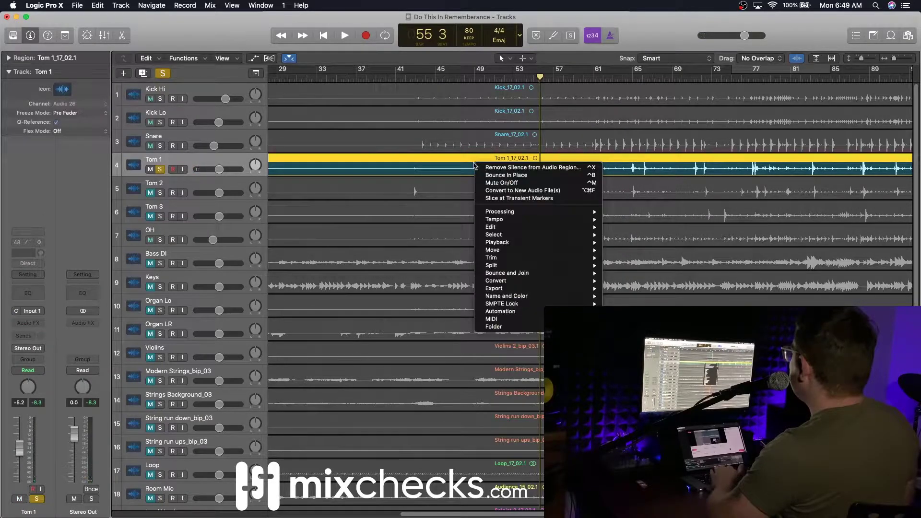
{"action": "mouse_move", "coordinate": [513, 231]}
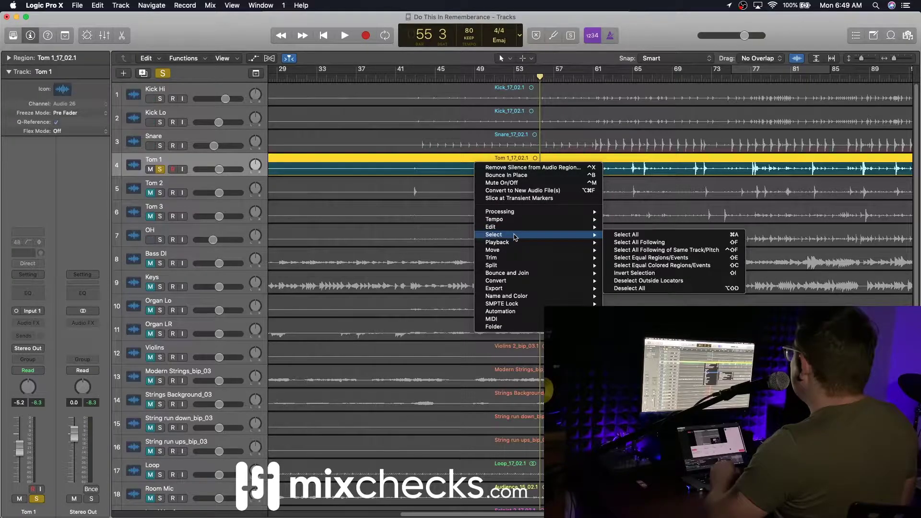
{"action": "mouse_move", "coordinate": [518, 259]}
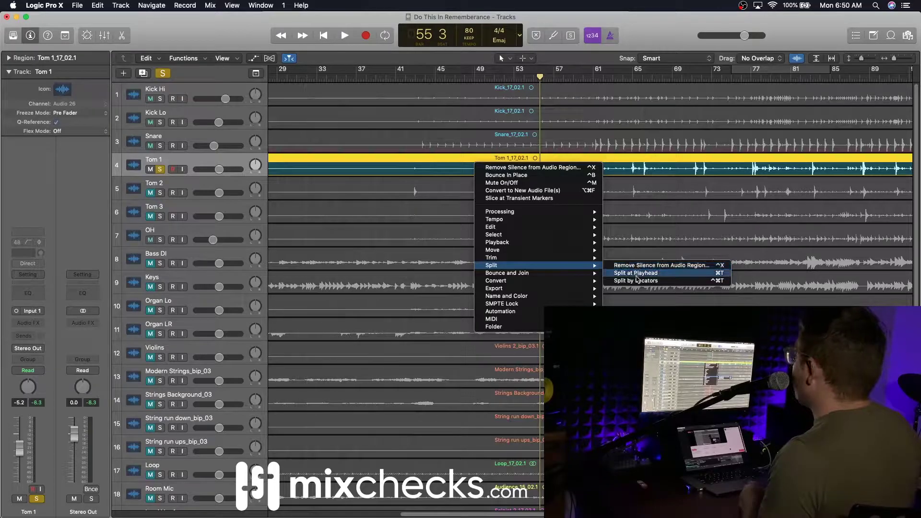
{"action": "left_click", "coordinate": [638, 267]}
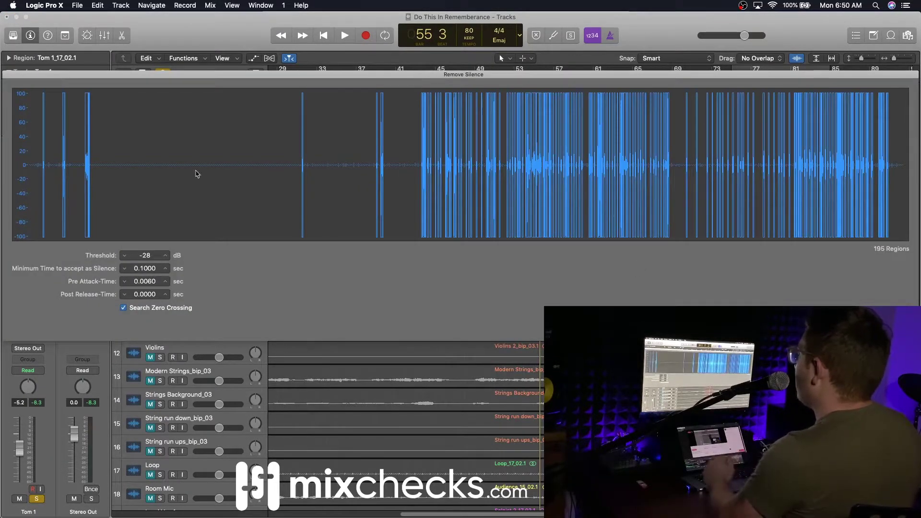
Step: Try a silence threshold of 0 dB for the Tom 1 region, lower it gradually to -15 dB and leave the dialog
{"action": "left_click_drag", "start_coordinate": [166, 259], "coordinate": [166, 259]}
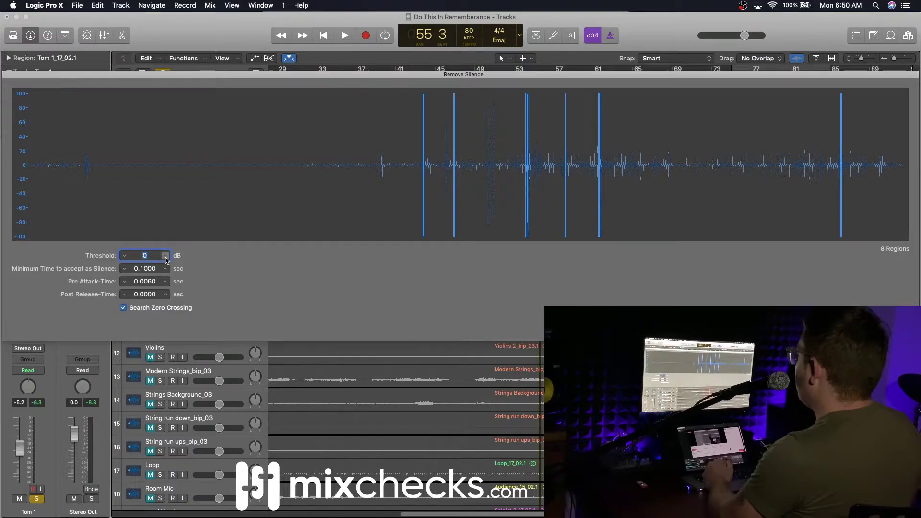
{"action": "left_click_drag", "start_coordinate": [124, 259], "coordinate": [124, 259]}
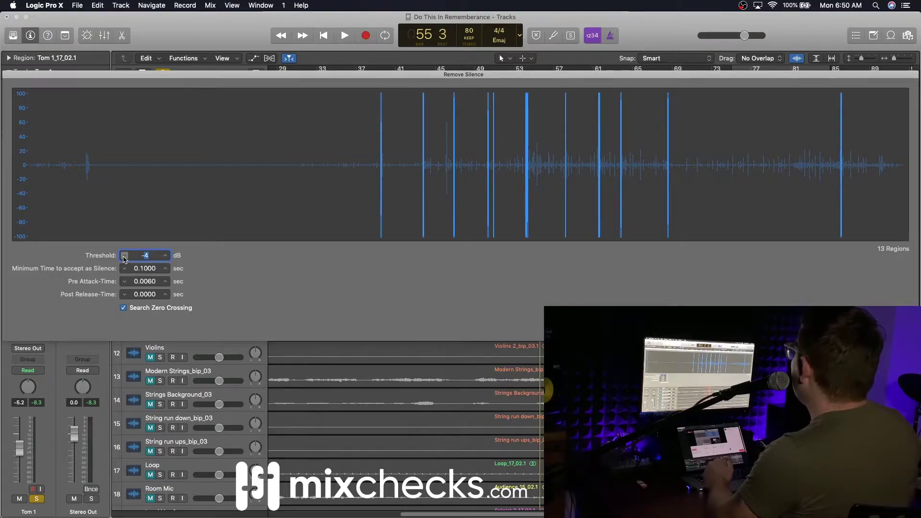
{"action": "left_click", "coordinate": [124, 255]}
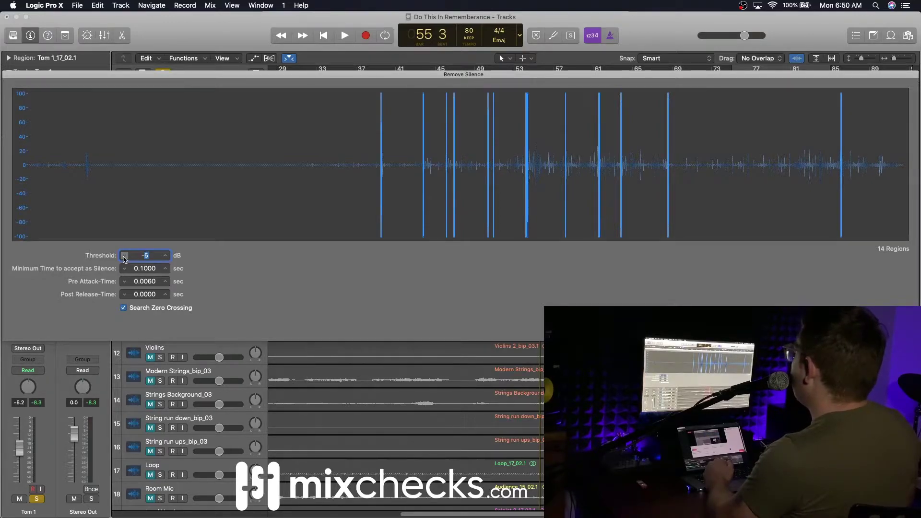
{"action": "left_click", "coordinate": [124, 255]}
{"action": "left_click", "coordinate": [125, 255]}
{"action": "left_click", "coordinate": [124, 255]}
{"action": "left_click", "coordinate": [125, 256]}
{"action": "left_click", "coordinate": [124, 255]}
{"action": "left_click", "coordinate": [124, 255]}
{"action": "left_click", "coordinate": [124, 255]}
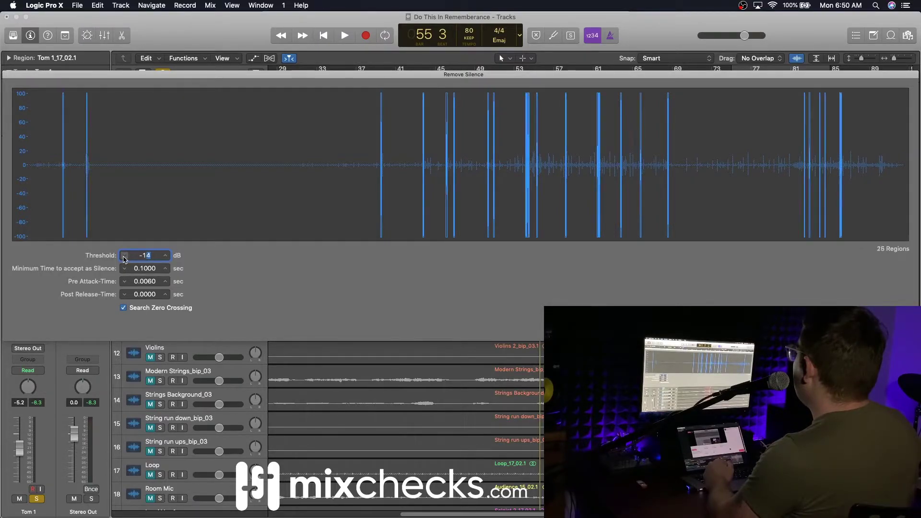
{"action": "left_click", "coordinate": [124, 255]}
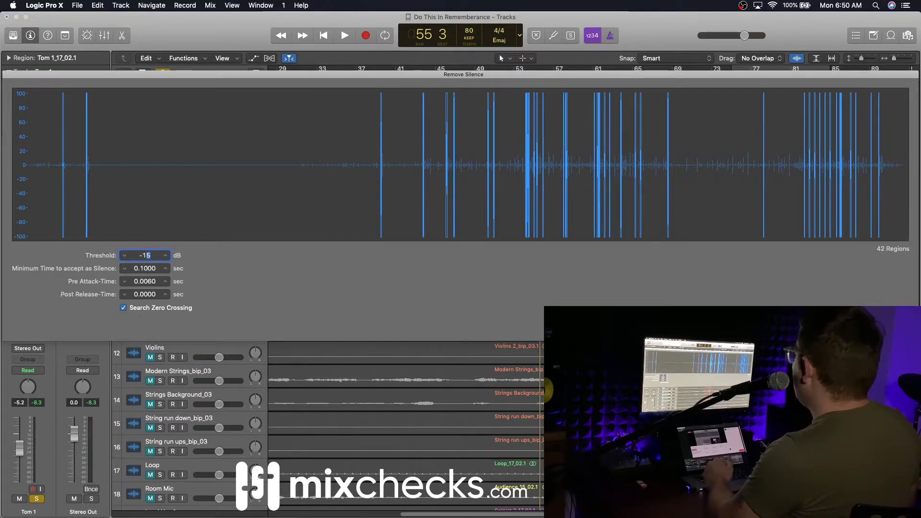
{"action": "key", "text": "Return"}
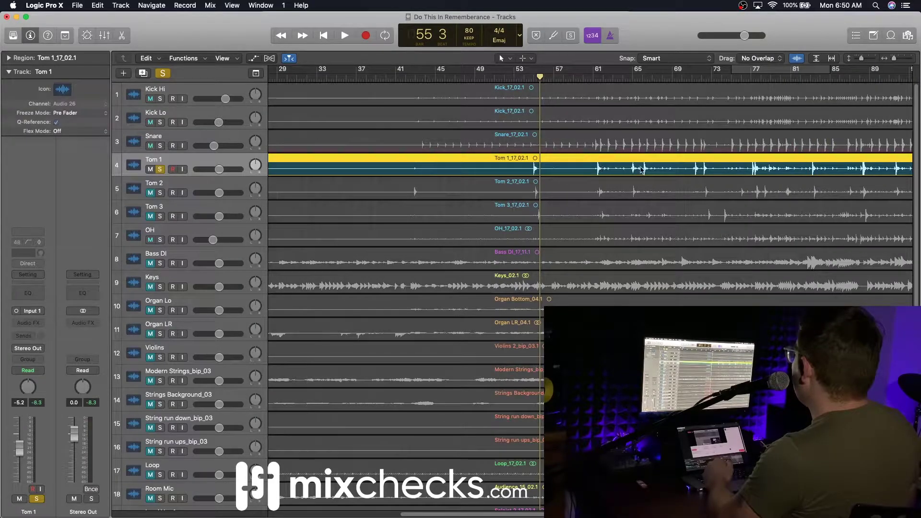
Step: Turn off waveform zoom and move the playhead to about bar 112
{"action": "left_click", "coordinate": [796, 58]}
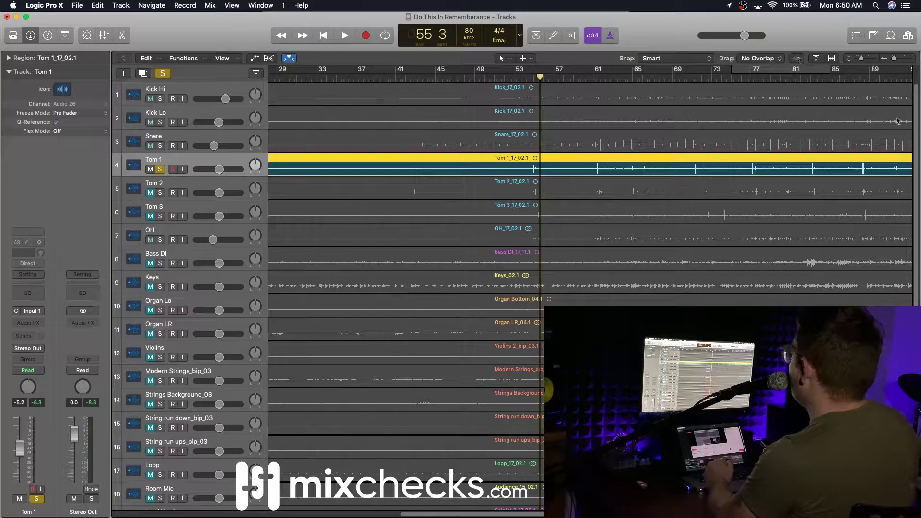
{"action": "left_click_drag", "start_coordinate": [511, 77], "coordinate": [685, 109]}
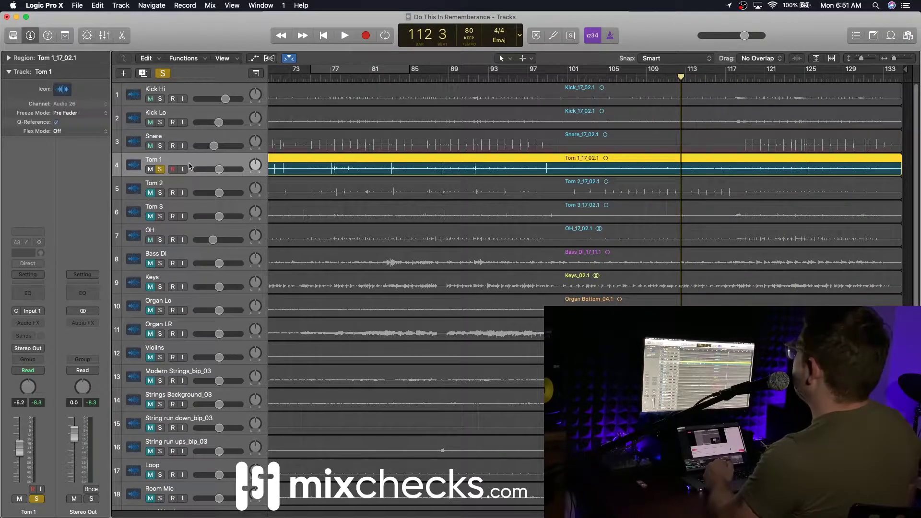
Step: Reopen Remove Silence for the Tom 1 region and raise the threshold to -5 dB
{"action": "right_click", "coordinate": [314, 162]}
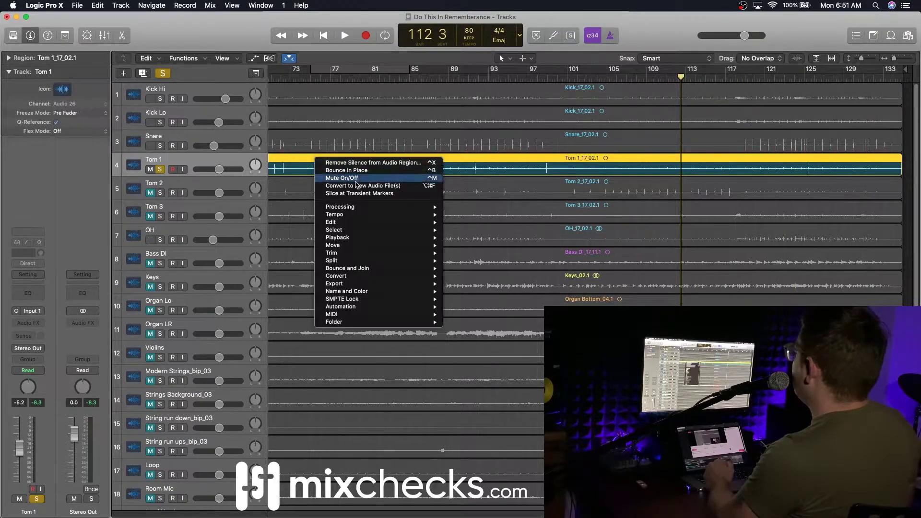
{"action": "mouse_move", "coordinate": [364, 261]}
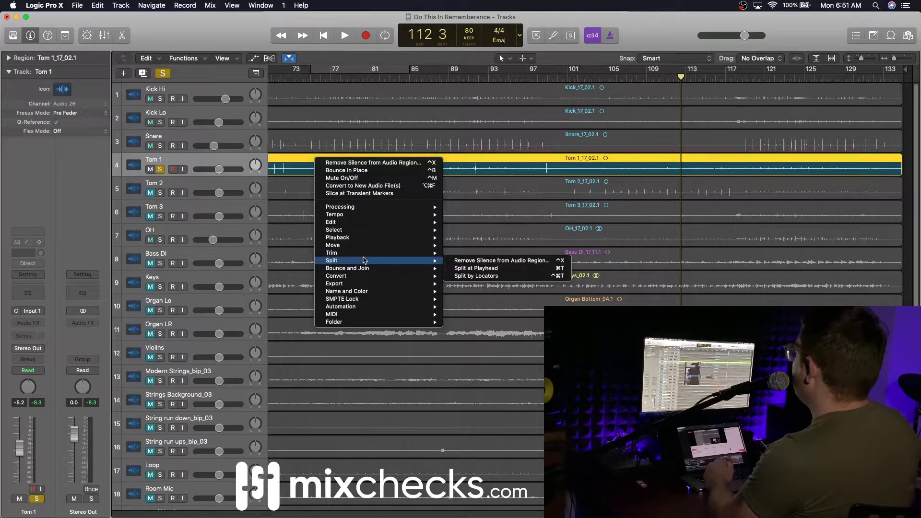
{"action": "left_click", "coordinate": [531, 263]}
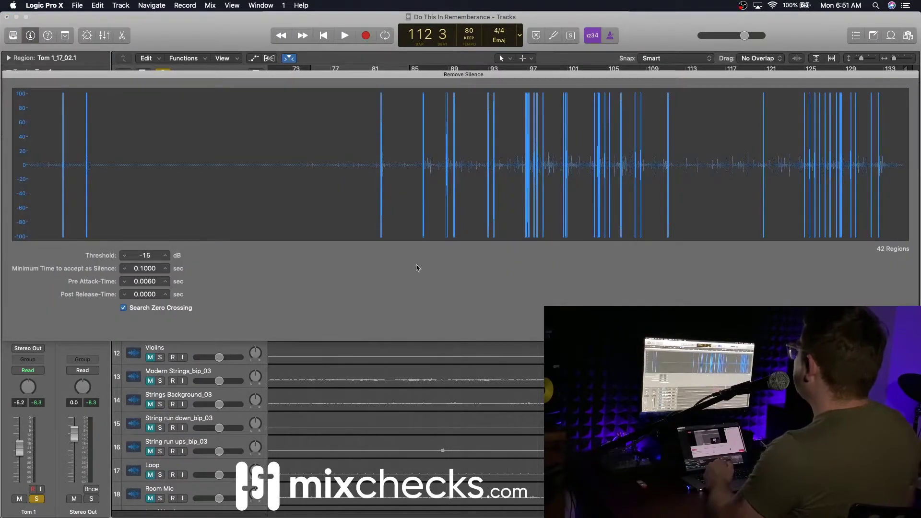
{"action": "left_click", "coordinate": [166, 255]}
{"action": "left_click", "coordinate": [165, 255]}
{"action": "left_click", "coordinate": [166, 255]}
{"action": "left_click", "coordinate": [165, 255]}
{"action": "left_click", "coordinate": [165, 256]}
{"action": "left_click", "coordinate": [166, 255]}
{"action": "left_click", "coordinate": [165, 255]}
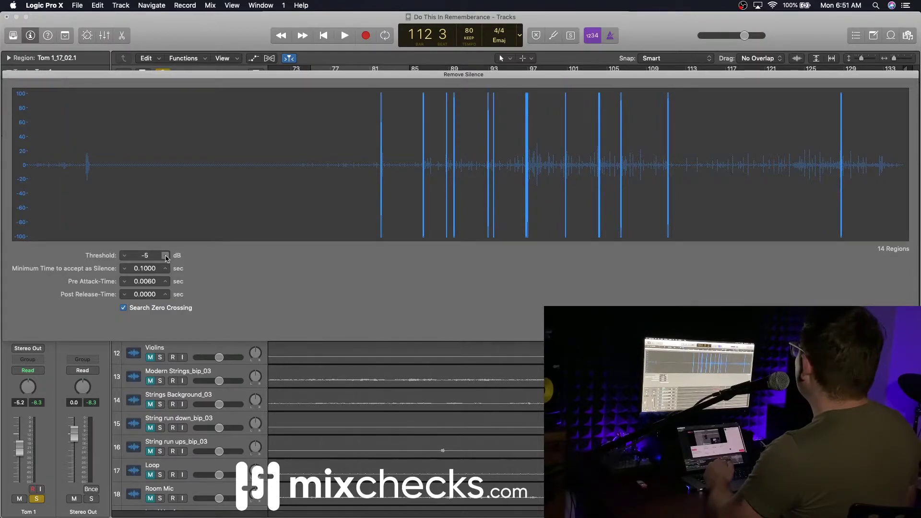
Step: Lower the silence threshold to -30 dB, comparing it with -20 dB
{"action": "left_click", "coordinate": [125, 255]}
{"action": "left_click", "coordinate": [124, 255]}
{"action": "left_click", "coordinate": [124, 255]}
{"action": "left_click", "coordinate": [124, 255]}
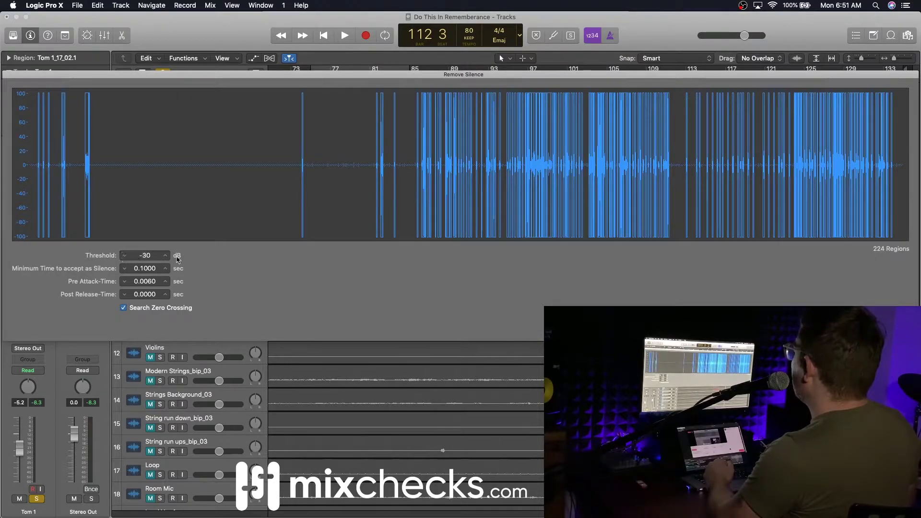
{"action": "left_click", "coordinate": [165, 255]}
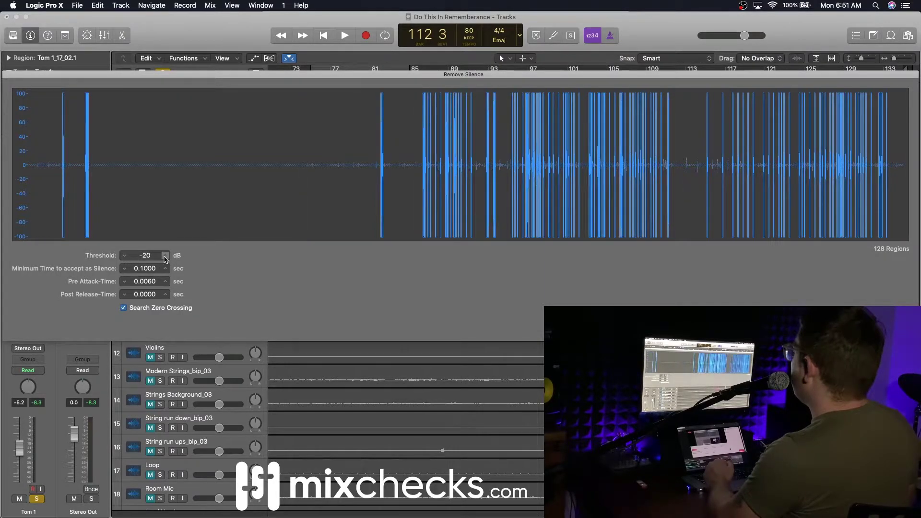
{"action": "left_click", "coordinate": [126, 258]}
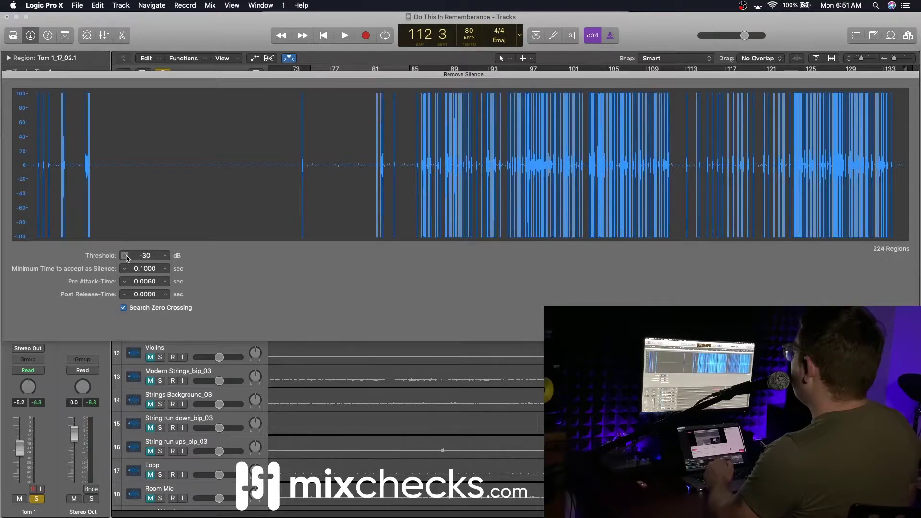
Step: Try splitting Tom 1 with the minimum silence time at 0.1000 sec after testing 1.1000 sec, and undo the split
{"action": "left_click", "coordinate": [165, 268]}
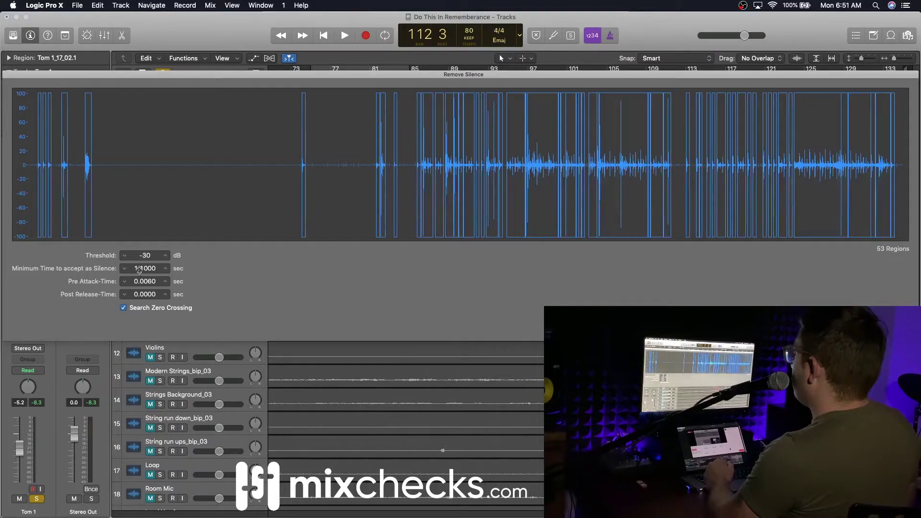
{"action": "left_click", "coordinate": [124, 269]}
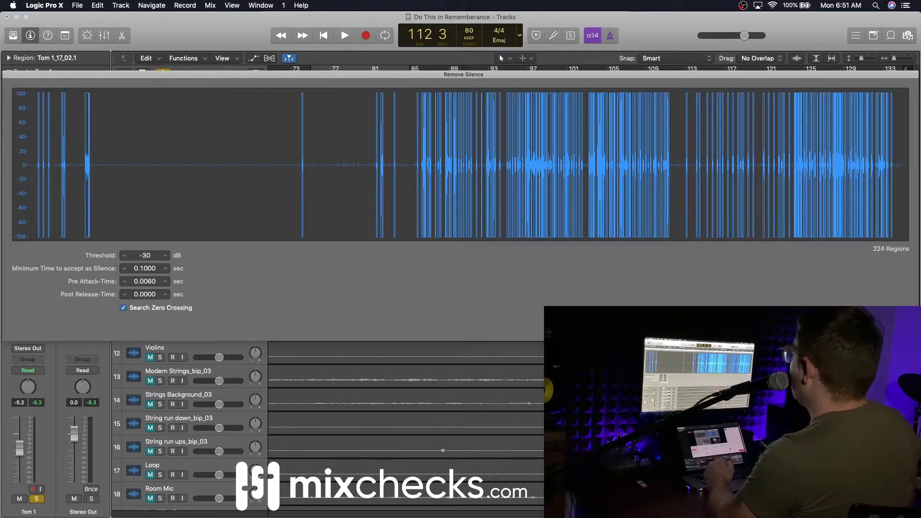
{"action": "key", "text": "Return"}
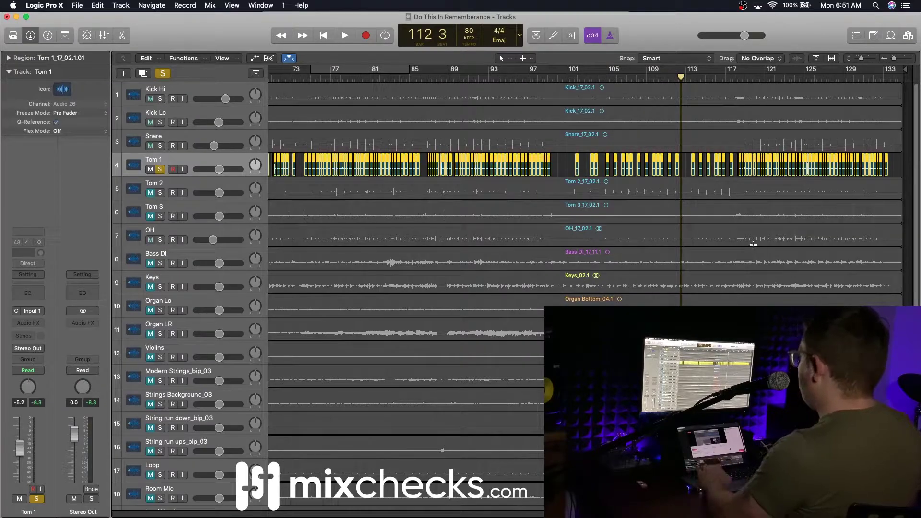
{"action": "key", "text": "super+z"}
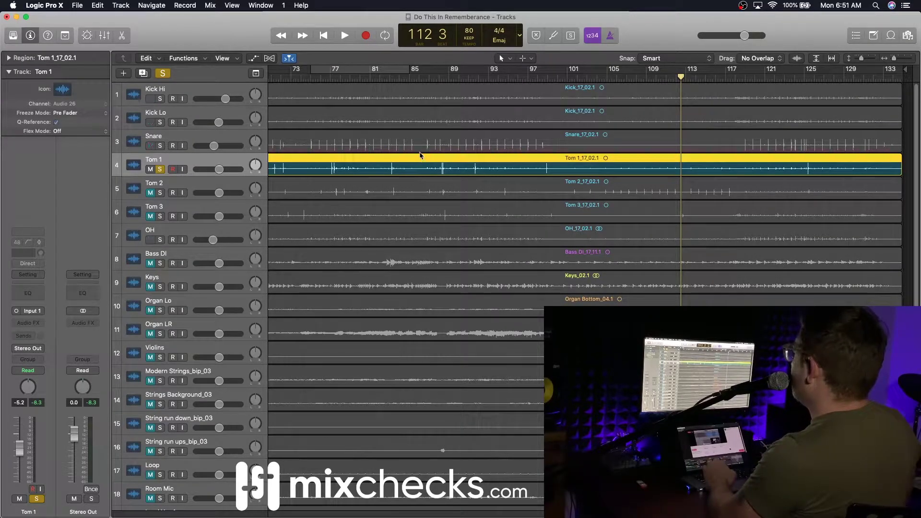
Step: Reopen Remove Silence for the Tom 1 region and set the threshold to -5 dB, comparing it with -20, -10 and 0 dB
{"action": "right_click", "coordinate": [420, 156]}
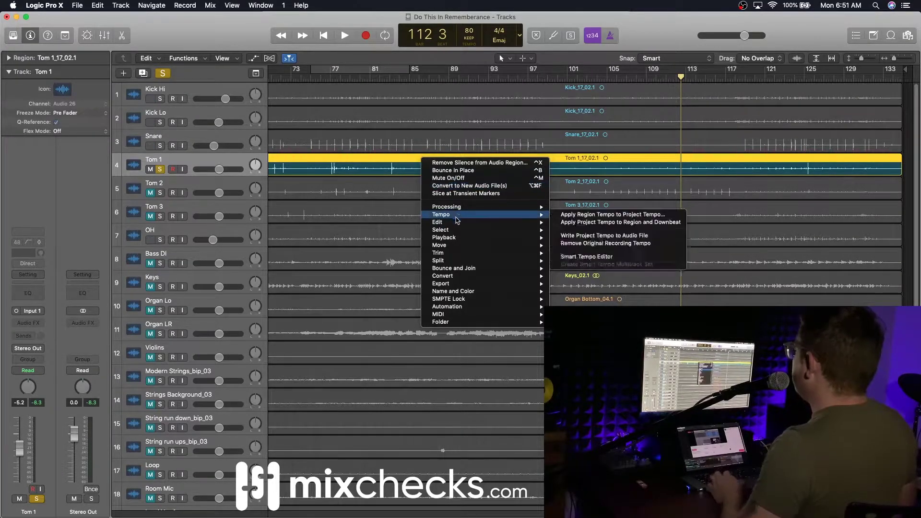
{"action": "left_click", "coordinate": [474, 163]}
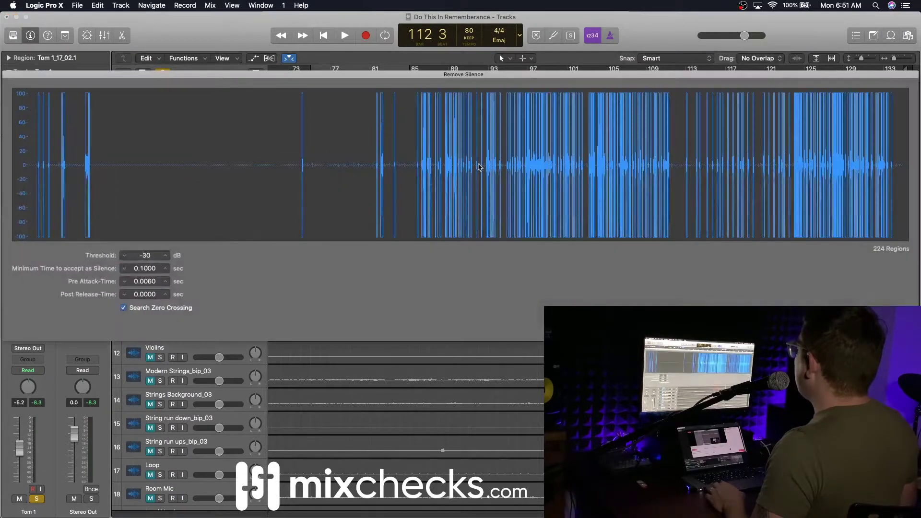
{"action": "left_click", "coordinate": [166, 254]}
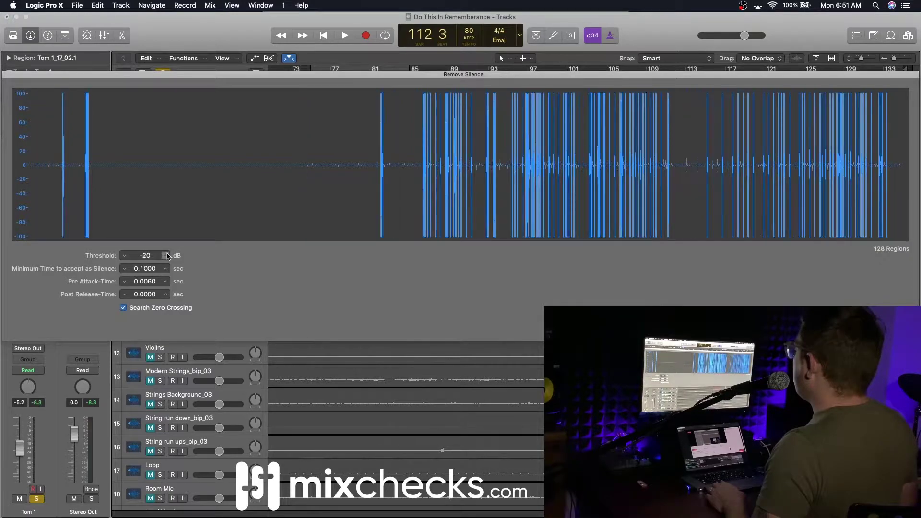
{"action": "left_click", "coordinate": [167, 253]}
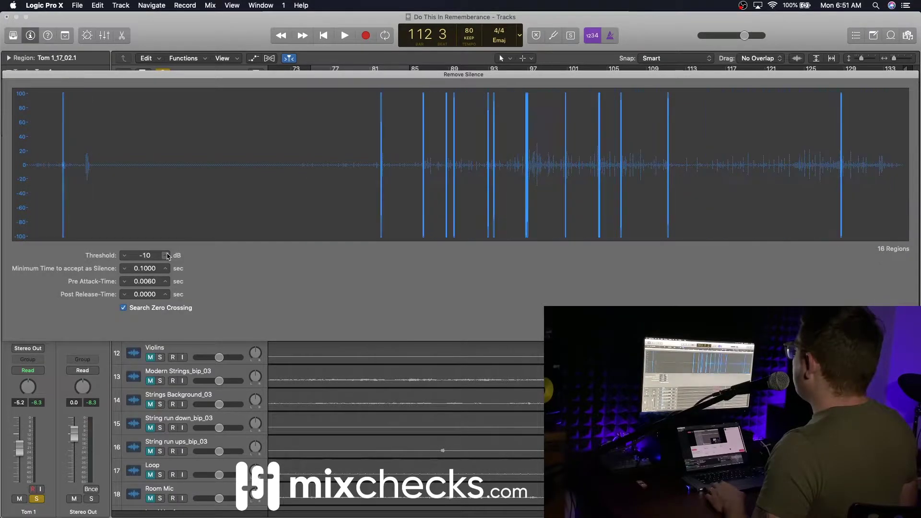
{"action": "left_click", "coordinate": [124, 255]}
{"action": "left_click", "coordinate": [166, 255]}
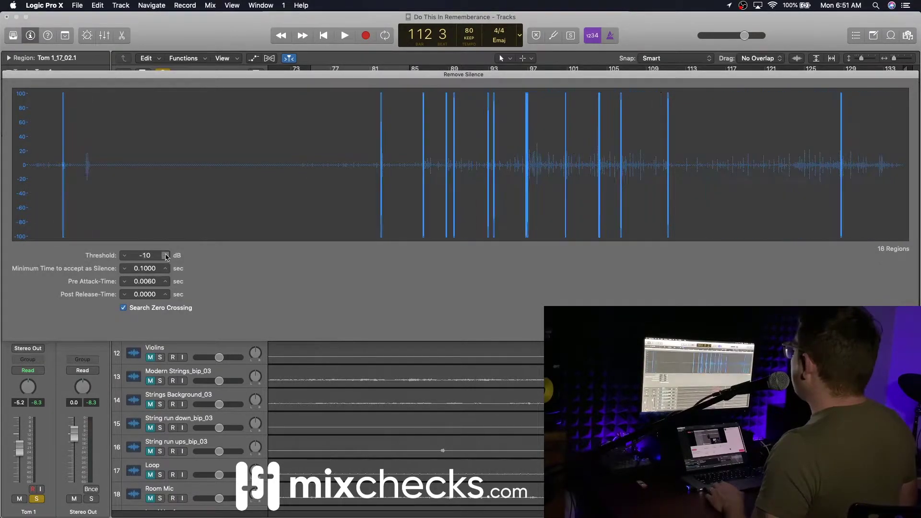
{"action": "left_click", "coordinate": [166, 255]}
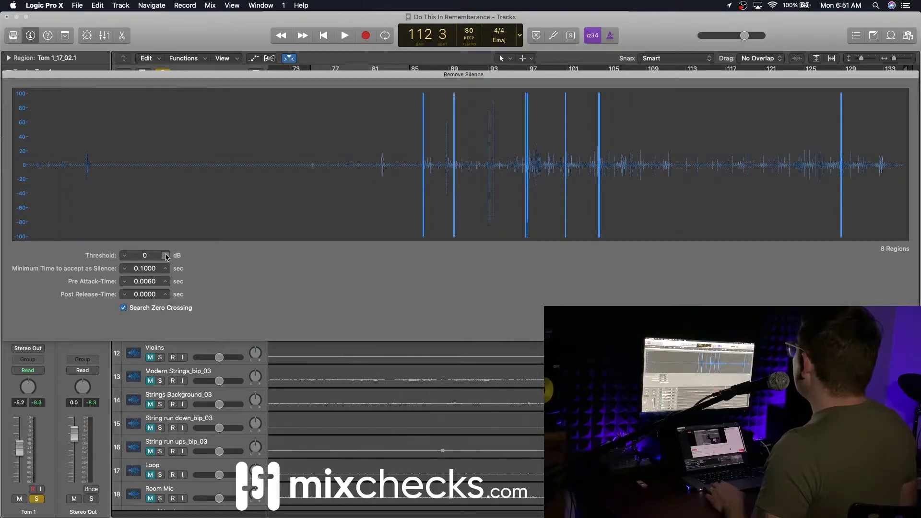
{"action": "left_click", "coordinate": [125, 255]}
{"action": "left_click", "coordinate": [126, 255]}
{"action": "left_click", "coordinate": [126, 256]}
{"action": "left_click", "coordinate": [125, 255]}
{"action": "left_click", "coordinate": [125, 255]}
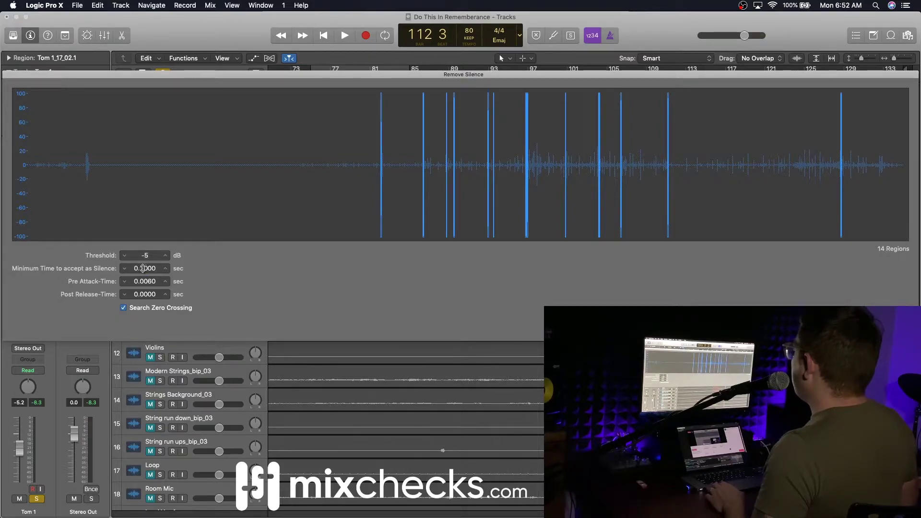
Step: Set the minimum time accepted as silence to 0.5000 sec for Tom 1
{"action": "key", "text": "Up"}
{"action": "key", "text": "Up"}
{"action": "key", "text": "Up"}
{"action": "key", "text": "Up"}
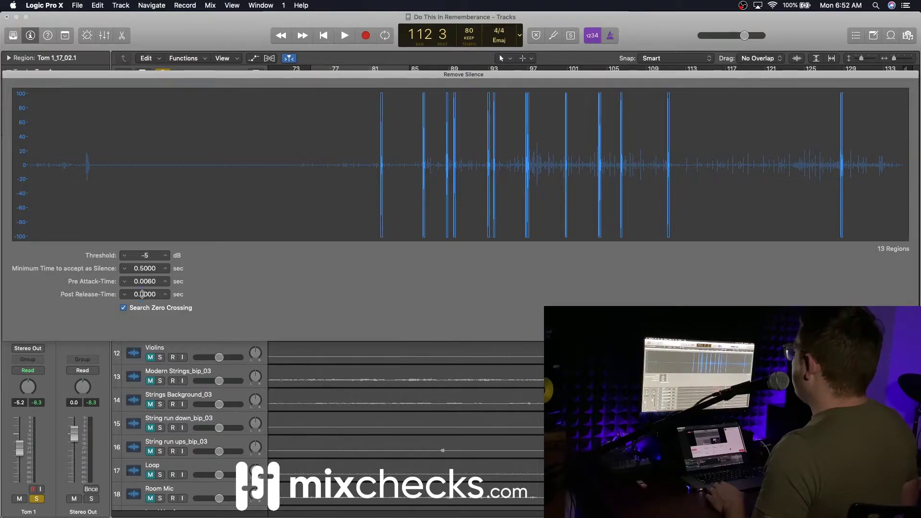
Step: Set the post release-time to 0.0100 sec after testing 0.3000 sec, and apply the silence removal to Tom 1
{"action": "key", "text": "Up"}
{"action": "key", "text": "Up"}
{"action": "key", "text": "Up"}
{"action": "key", "text": "Up"}
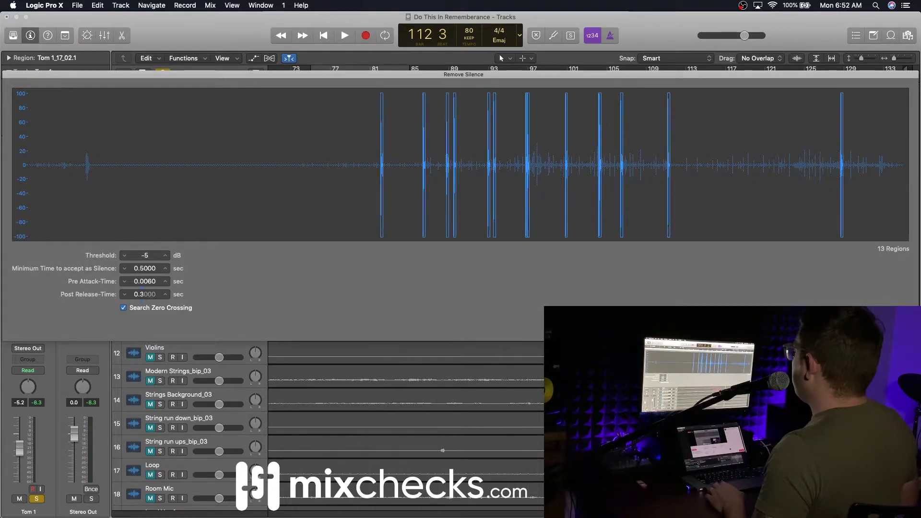
{"action": "key", "text": "Down"}
{"action": "key", "text": "Down"}
{"action": "key", "text": "Down"}
{"action": "key", "text": "Down"}
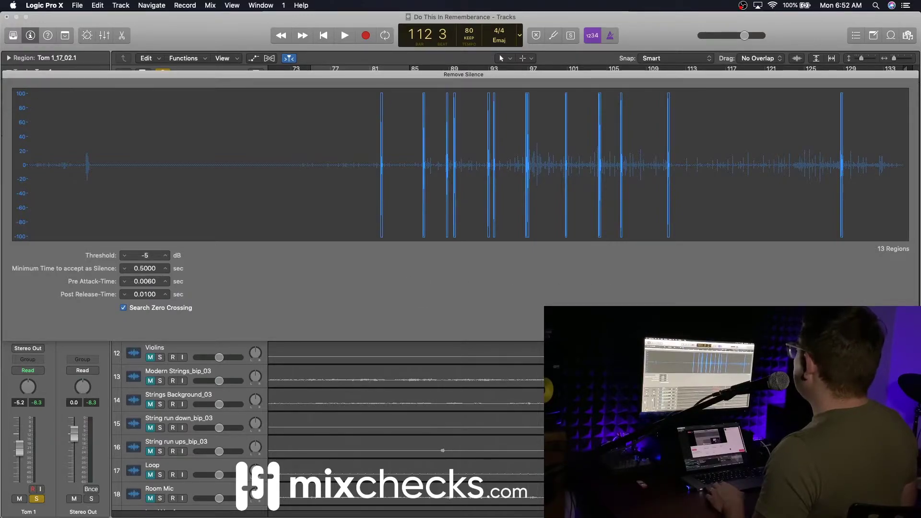
{"action": "key", "text": "Return"}
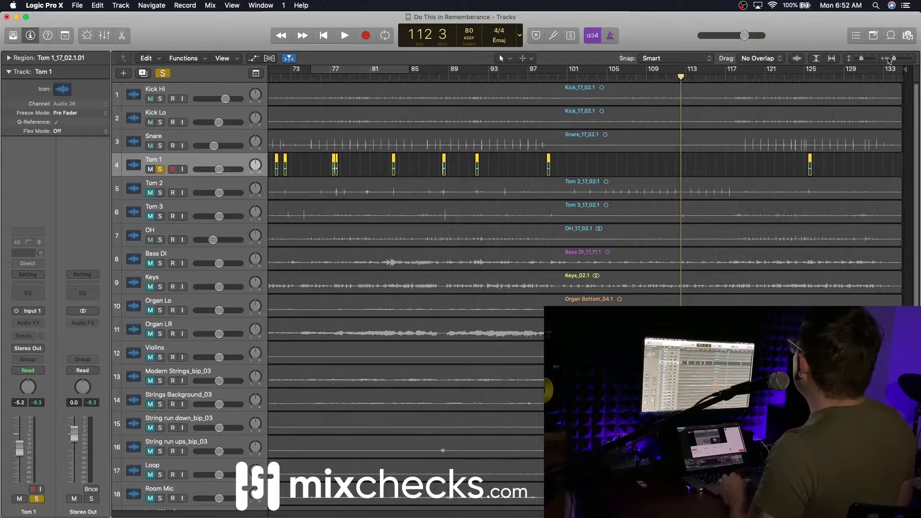
Step: Locate the remaining Tom 1 region just before bar 99 and play it back twice to check the cut
{"action": "left_click_drag", "start_coordinate": [894, 59], "coordinate": [909, 58]}
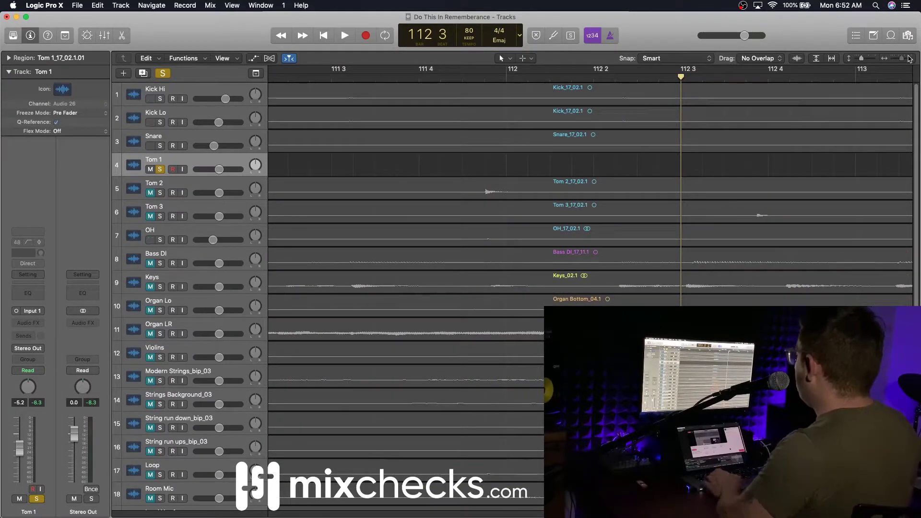
{"action": "scroll", "coordinate": [556, 165], "scroll_direction": "left", "scroll_amount": 5}
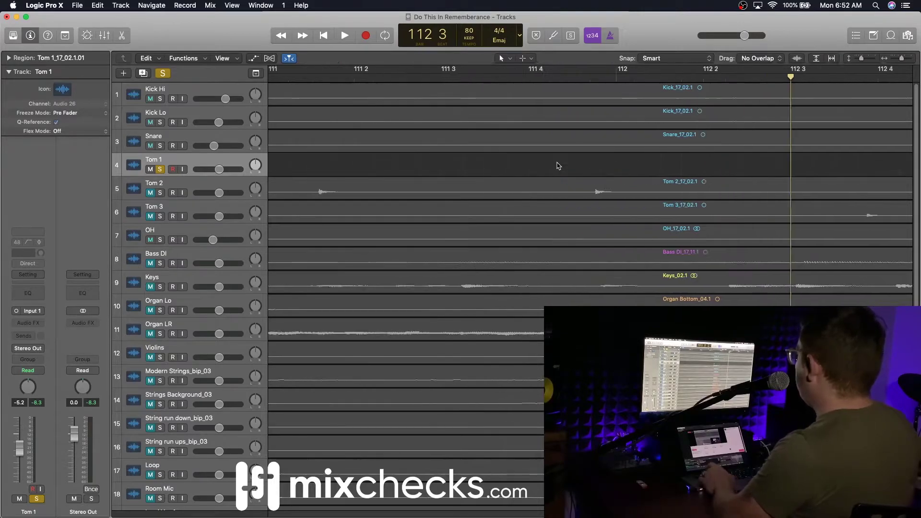
{"action": "scroll", "coordinate": [560, 167], "scroll_direction": "left", "scroll_amount": 12}
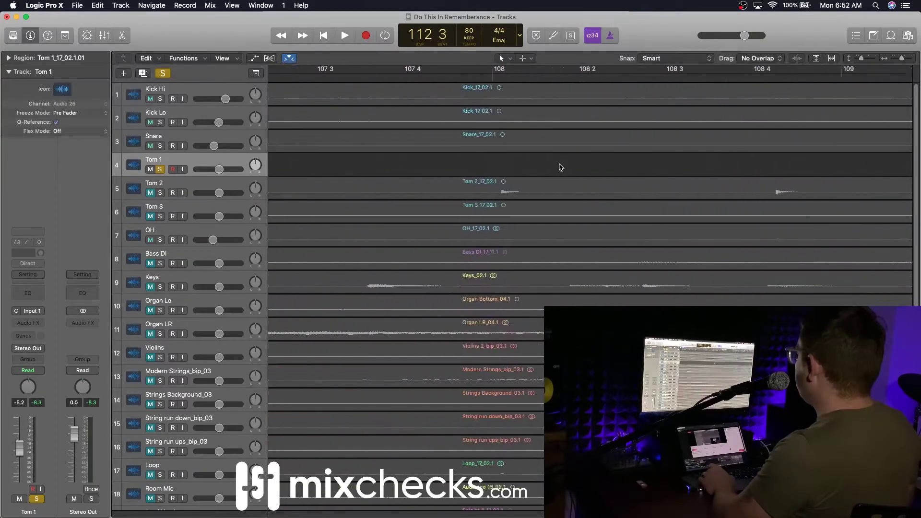
{"action": "scroll", "coordinate": [563, 167], "scroll_direction": "left", "scroll_amount": 6}
{"action": "left_click_drag", "start_coordinate": [904, 59], "coordinate": [898, 59]}
{"action": "scroll", "coordinate": [569, 152], "scroll_direction": "left", "scroll_amount": 6}
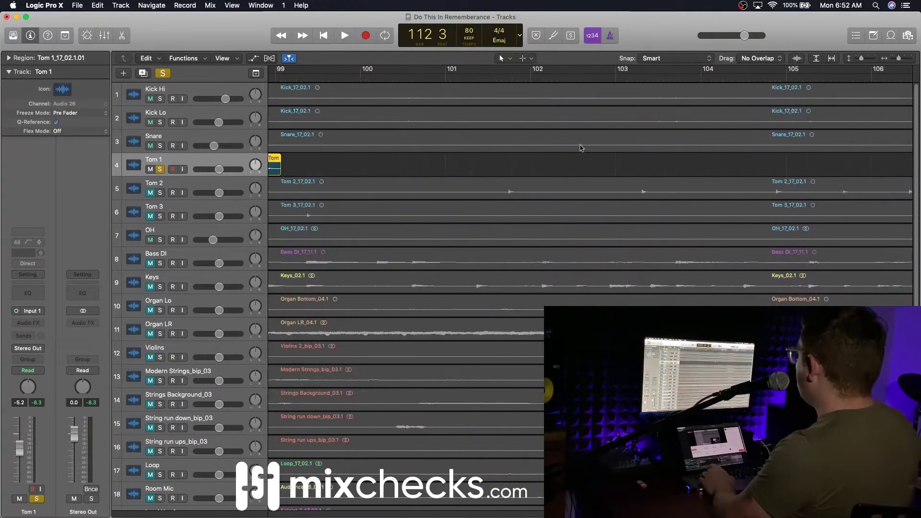
{"action": "scroll", "coordinate": [569, 153], "scroll_direction": "left", "scroll_amount": 6}
{"action": "left_click", "coordinate": [444, 78]}
{"action": "key", "text": "space"}
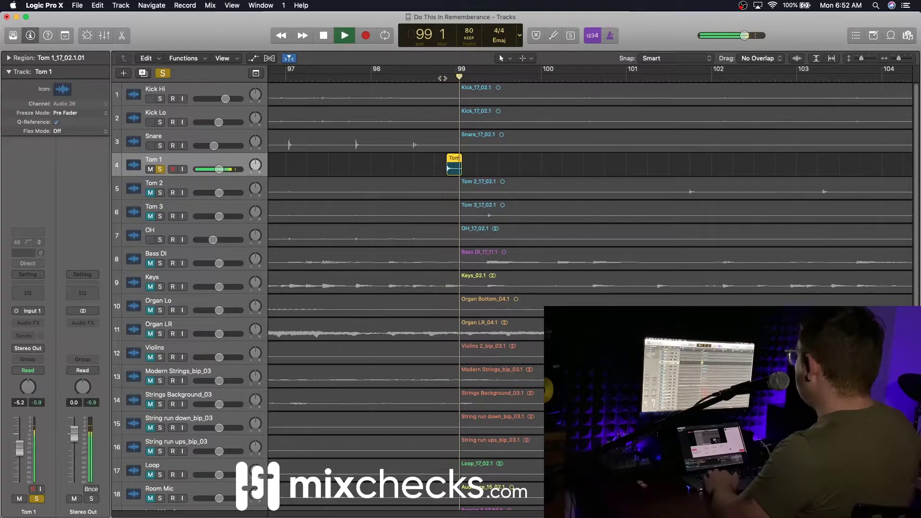
{"action": "left_click", "coordinate": [441, 78]}
{"action": "key", "text": "space"}
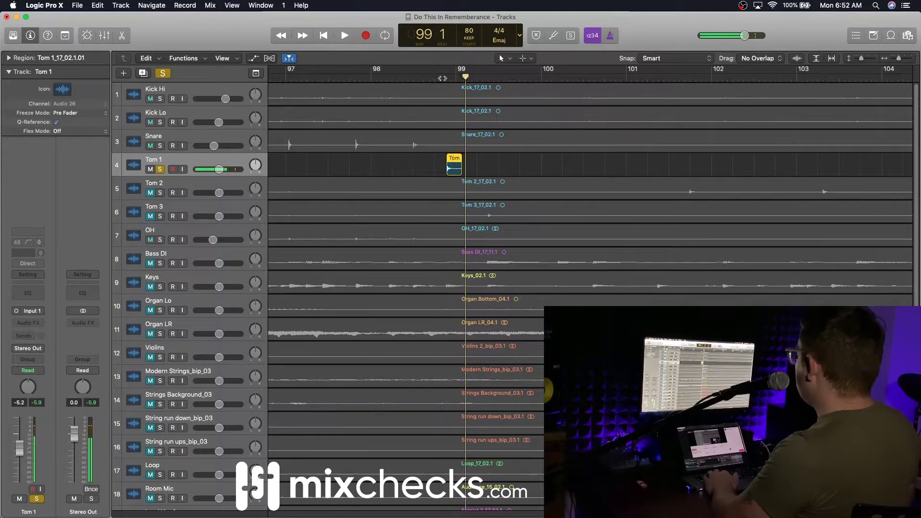
Step: Play back the Tom 1 regions near bars 91 and 88 to check how their tails are cut
{"action": "left_click_drag", "start_coordinate": [900, 58], "coordinate": [895, 58]}
{"action": "scroll", "coordinate": [422, 100], "scroll_direction": "left", "scroll_amount": 5}
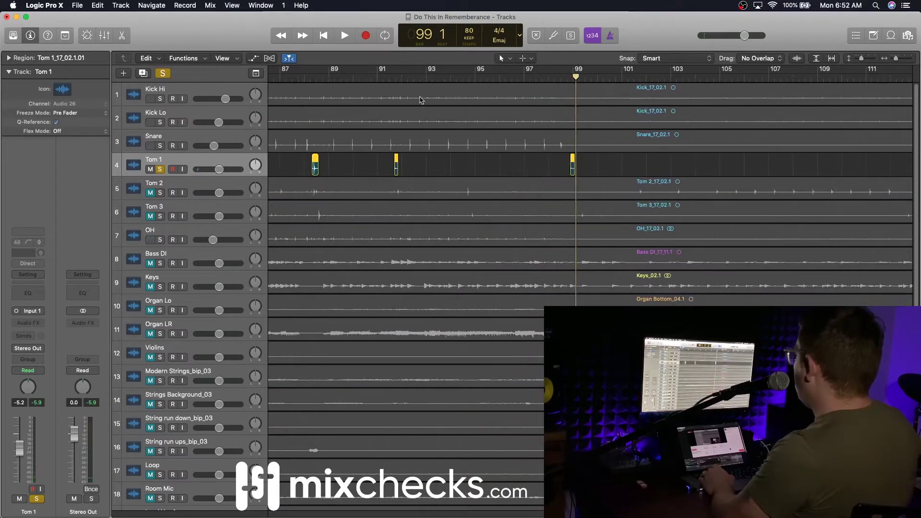
{"action": "left_click", "coordinate": [391, 76]}
{"action": "key", "text": "space"}
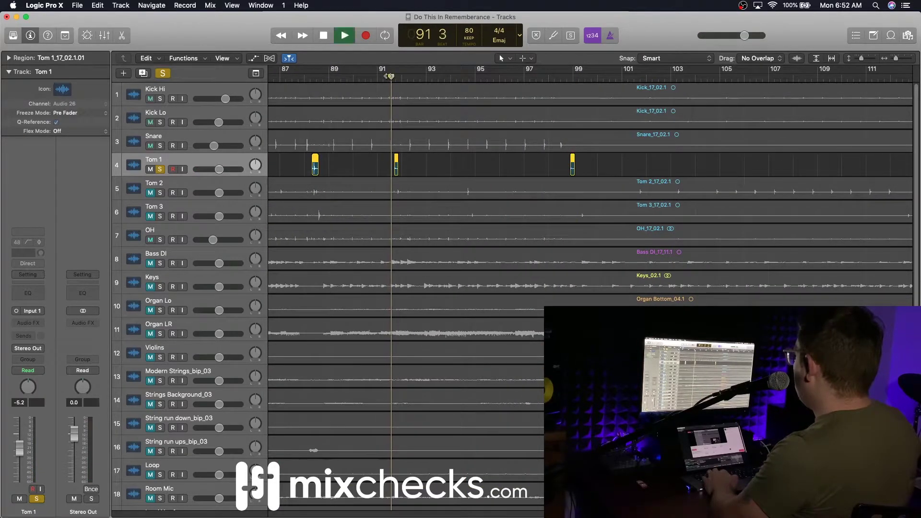
{"action": "left_click", "coordinate": [305, 77]}
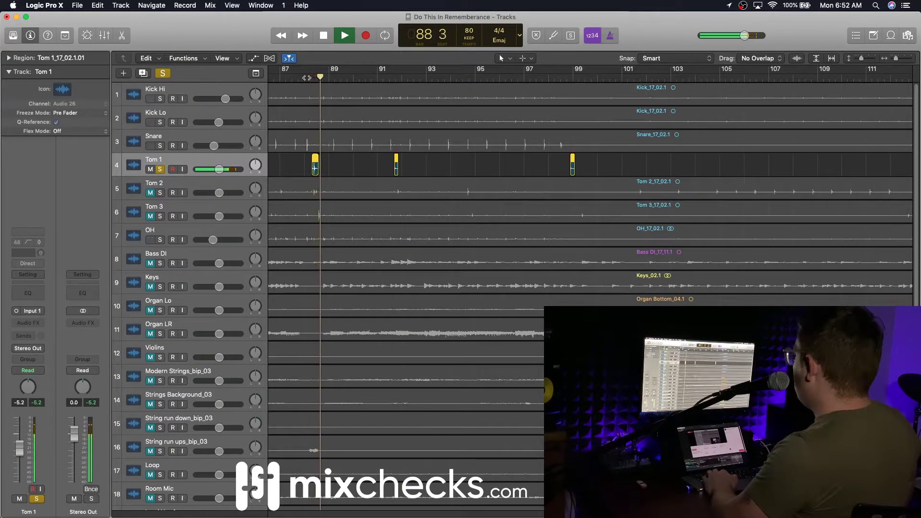
{"action": "left_click", "coordinate": [307, 78]}
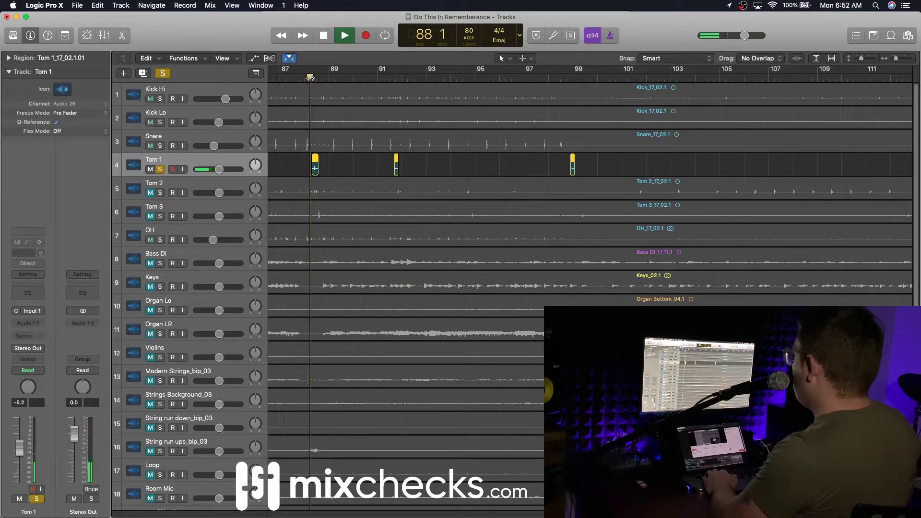
{"action": "key", "text": "space"}
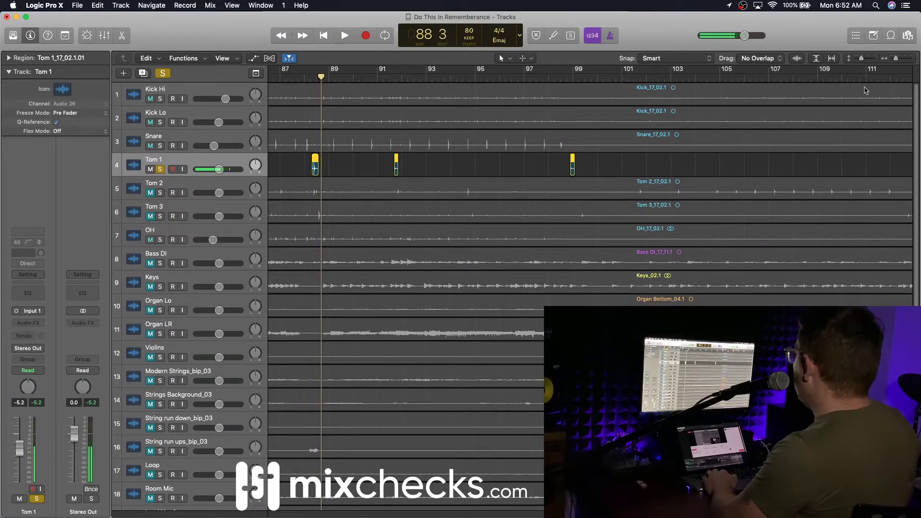
Step: Play back the earlier Tom 1 regions around bars 61 and 65 to check their cuts
{"action": "key", "text": "super+Left"}
{"action": "key", "text": "super+Left"}
{"action": "key", "text": "super+Left"}
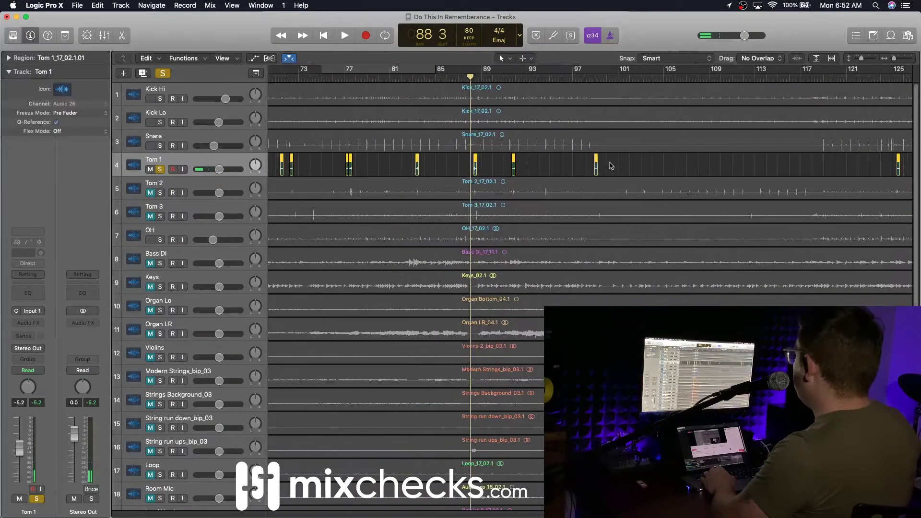
{"action": "scroll", "coordinate": [612, 164], "scroll_direction": "left", "scroll_amount": 5}
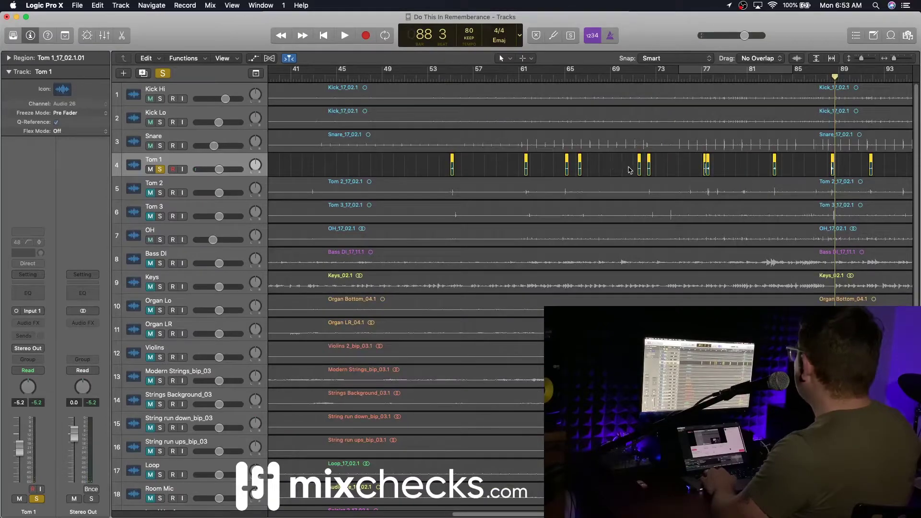
{"action": "left_click", "coordinate": [521, 78]}
{"action": "key", "text": "space"}
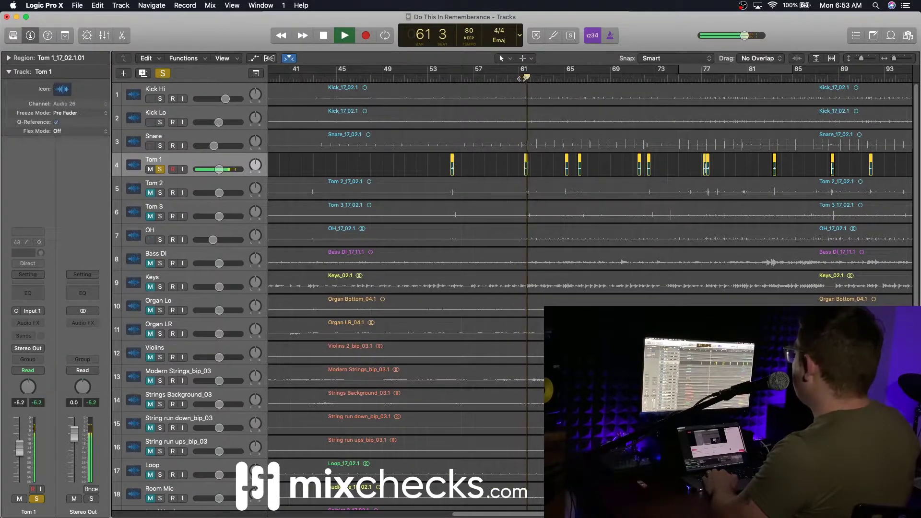
{"action": "left_click", "coordinate": [565, 79]}
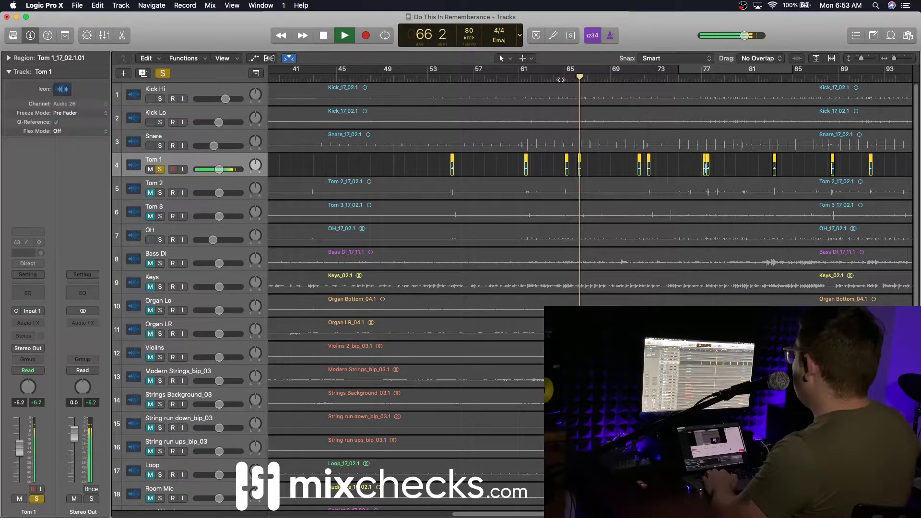
{"action": "key", "text": "space"}
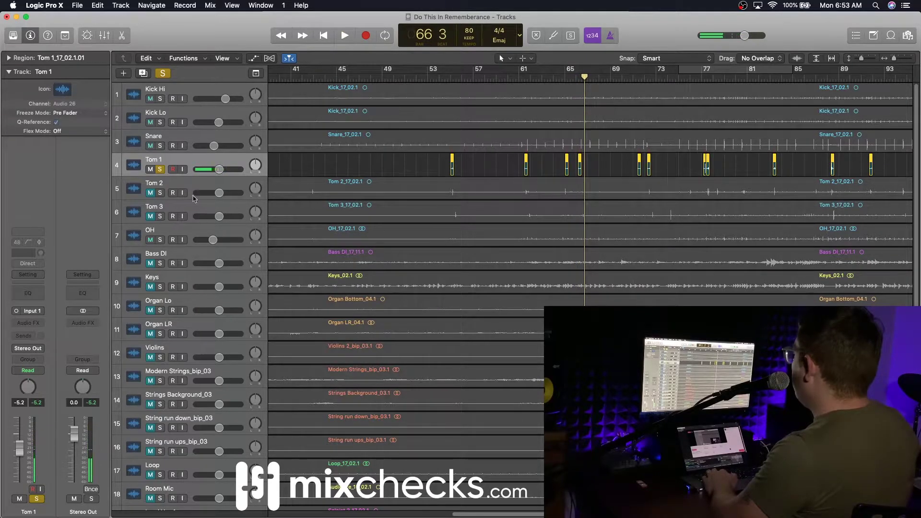
Step: Solo the Tom 2 track and open Remove Silence for its region
{"action": "left_click", "coordinate": [164, 193]}
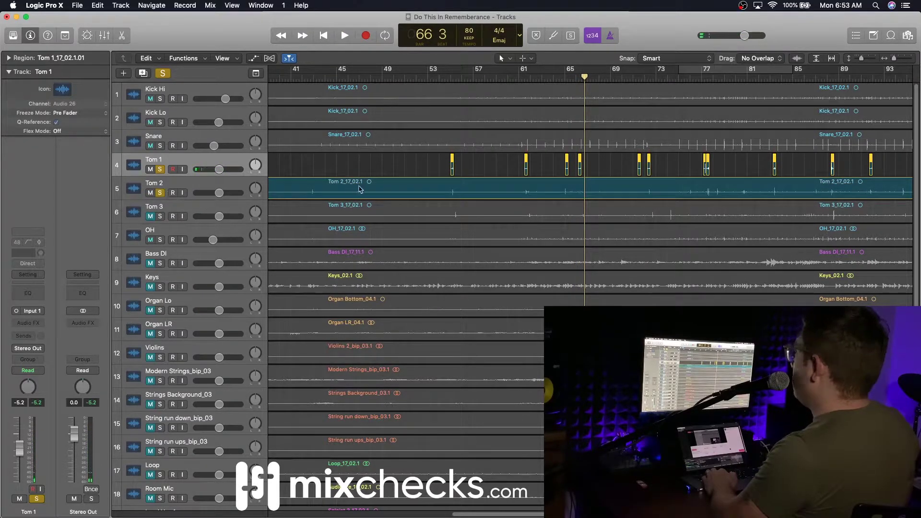
{"action": "right_click", "coordinate": [387, 189]}
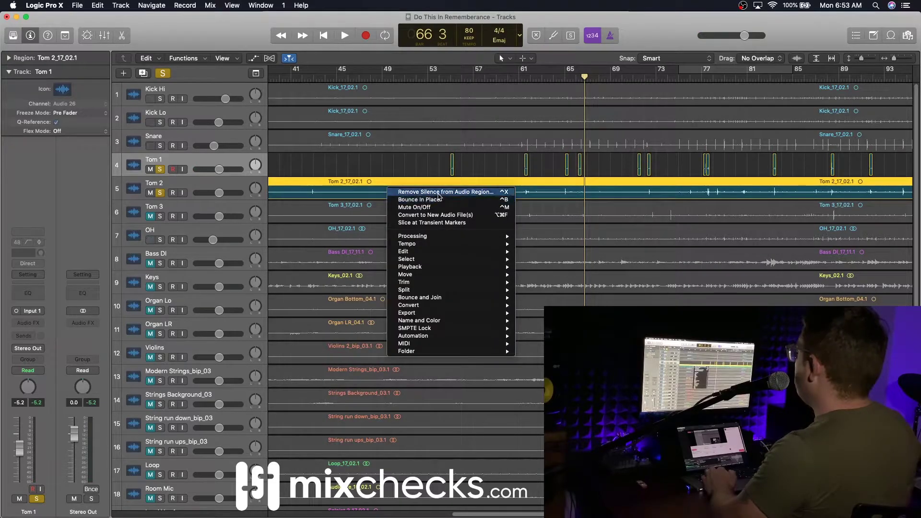
{"action": "left_click", "coordinate": [438, 193]}
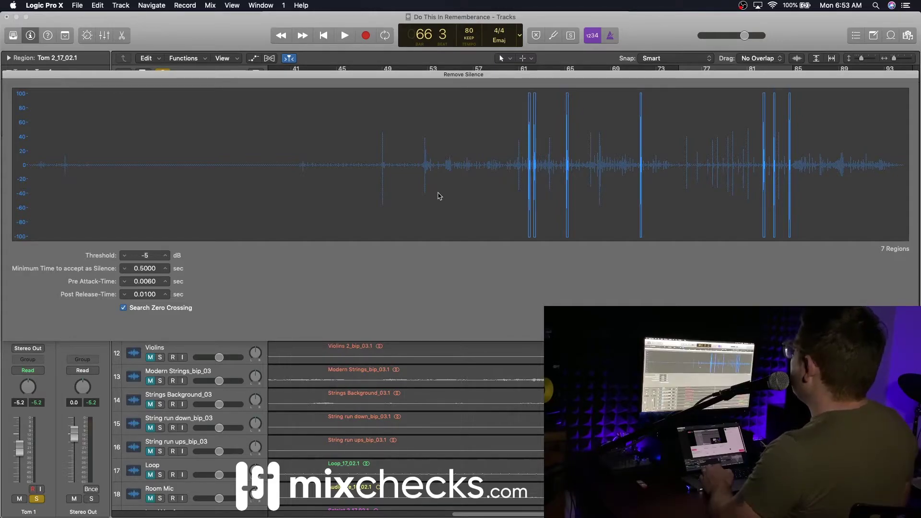
Step: Set the silence threshold to -10 dB and apply the silence removal to Tom 2
{"action": "left_click", "coordinate": [167, 258]}
{"action": "left_click", "coordinate": [167, 257]}
{"action": "left_click", "coordinate": [124, 255]}
{"action": "left_click", "coordinate": [124, 256]}
{"action": "left_click", "coordinate": [124, 256]}
{"action": "left_click", "coordinate": [124, 255]}
{"action": "left_click", "coordinate": [125, 255]}
{"action": "left_click", "coordinate": [124, 256]}
{"action": "left_click", "coordinate": [125, 256]}
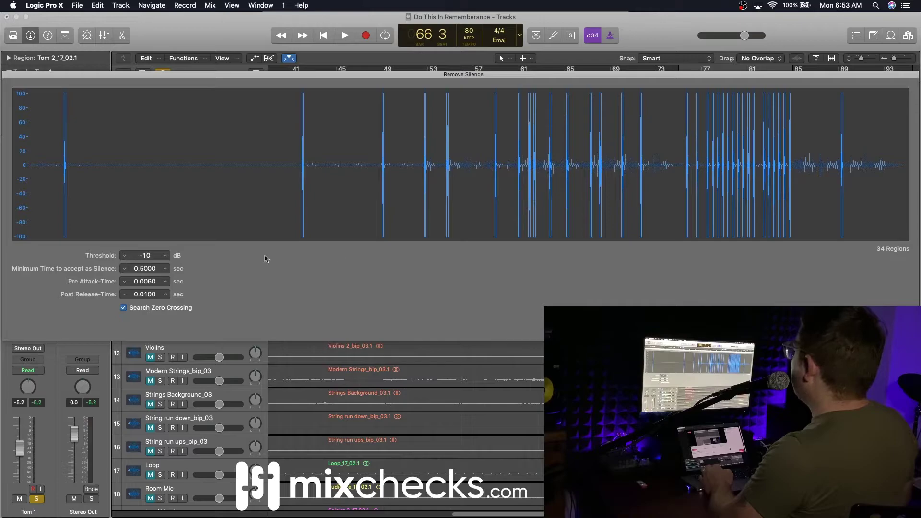
{"action": "key", "text": "Return"}
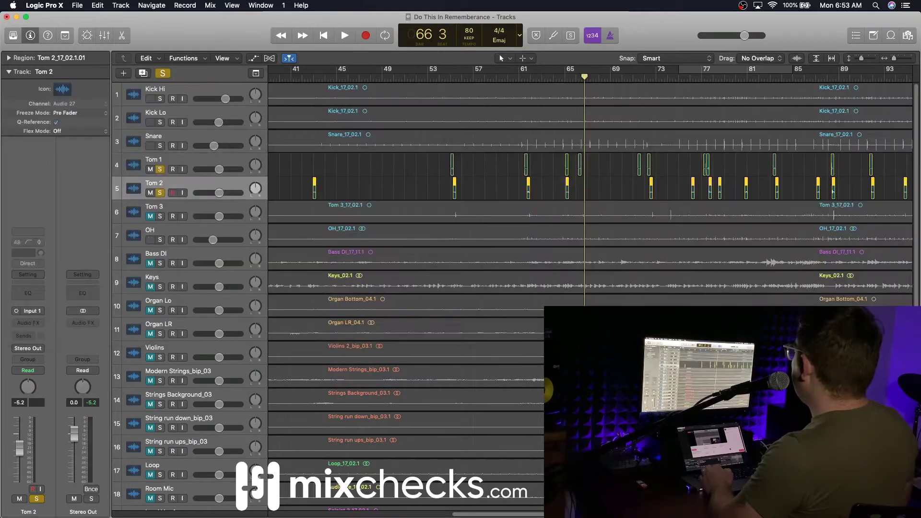
Step: Solo the Tom 3 track and open Remove Silence for its region
{"action": "left_click", "coordinate": [161, 216]}
{"action": "right_click", "coordinate": [425, 216]}
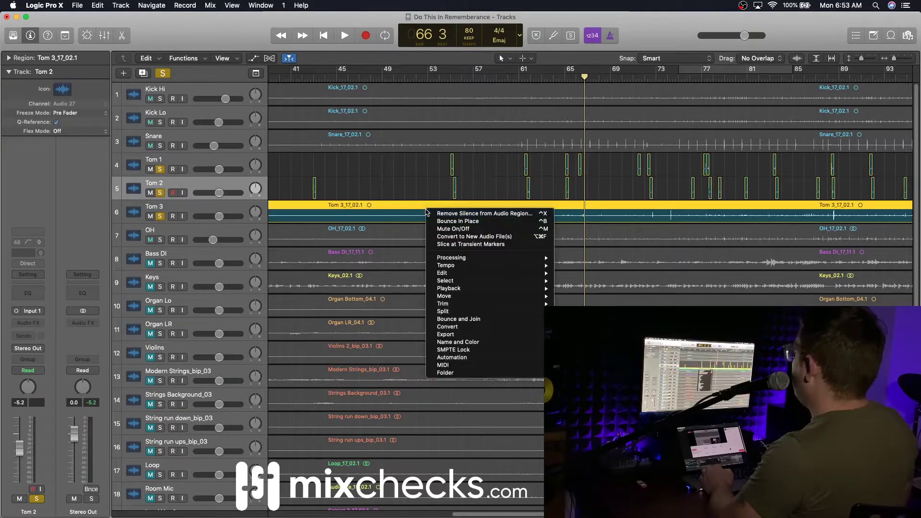
{"action": "left_click", "coordinate": [470, 215]}
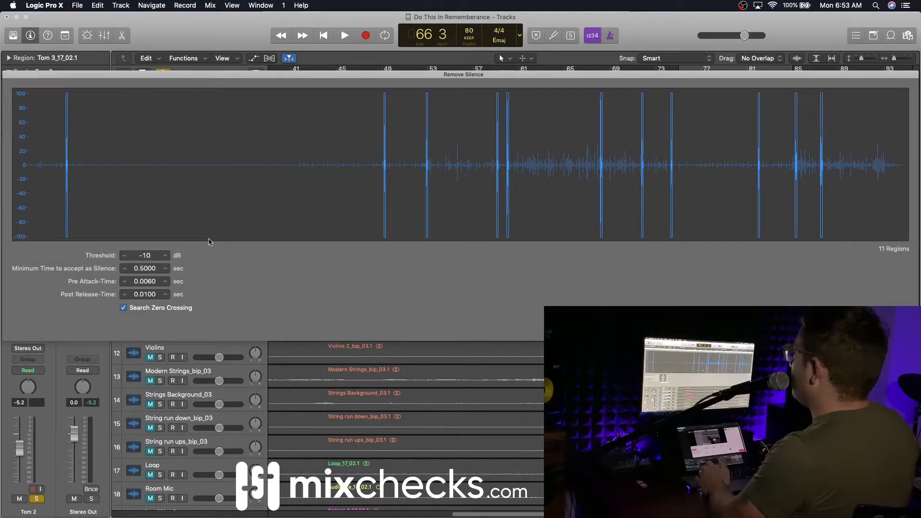
Step: Try higher silence thresholds for Tom 3, going up to 0 dB
{"action": "left_click", "coordinate": [166, 257]}
{"action": "left_click", "coordinate": [166, 256]}
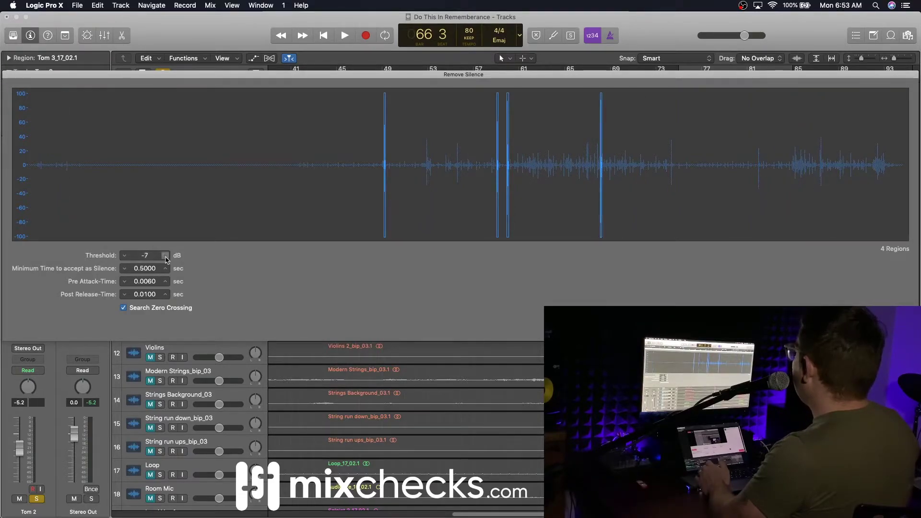
{"action": "left_click", "coordinate": [167, 256]}
{"action": "left_click", "coordinate": [166, 255]}
{"action": "left_click", "coordinate": [167, 256]}
{"action": "left_click", "coordinate": [165, 256]}
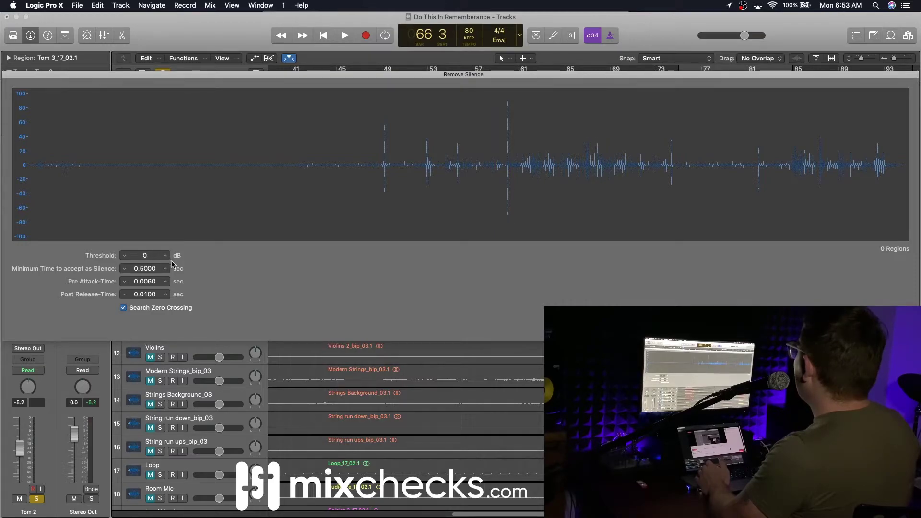
Step: Set the silence threshold to -11 dB and apply the silence removal to Tom 3
{"action": "left_click", "coordinate": [125, 256]}
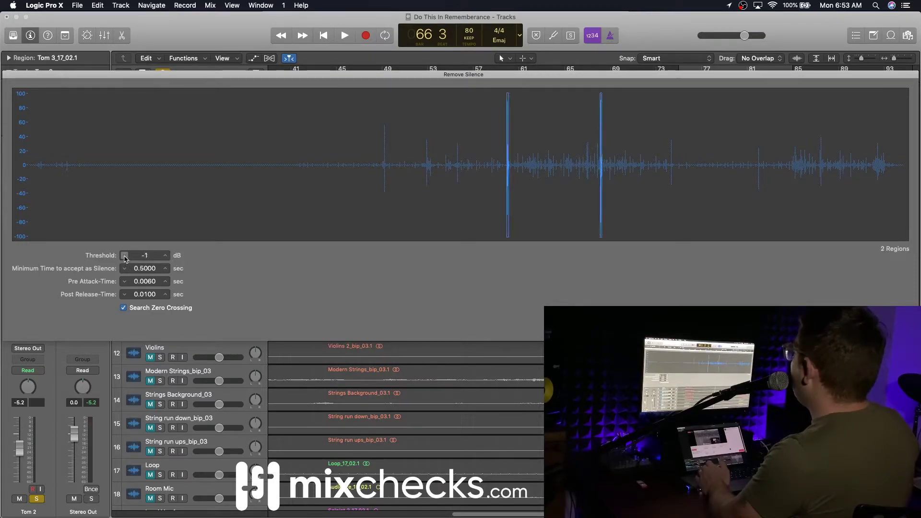
{"action": "left_click", "coordinate": [125, 255]}
{"action": "left_click", "coordinate": [124, 256]}
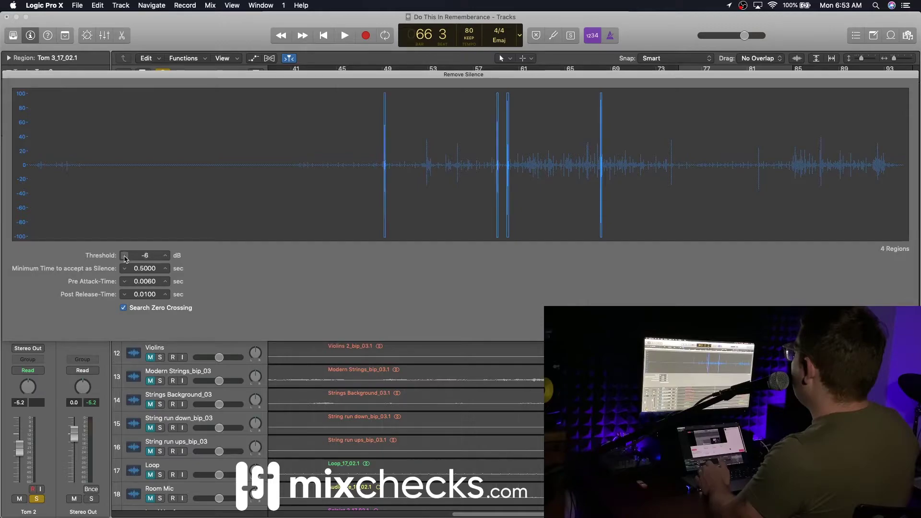
{"action": "left_click", "coordinate": [125, 255]}
{"action": "left_click", "coordinate": [125, 255]}
{"action": "left_click", "coordinate": [124, 255]}
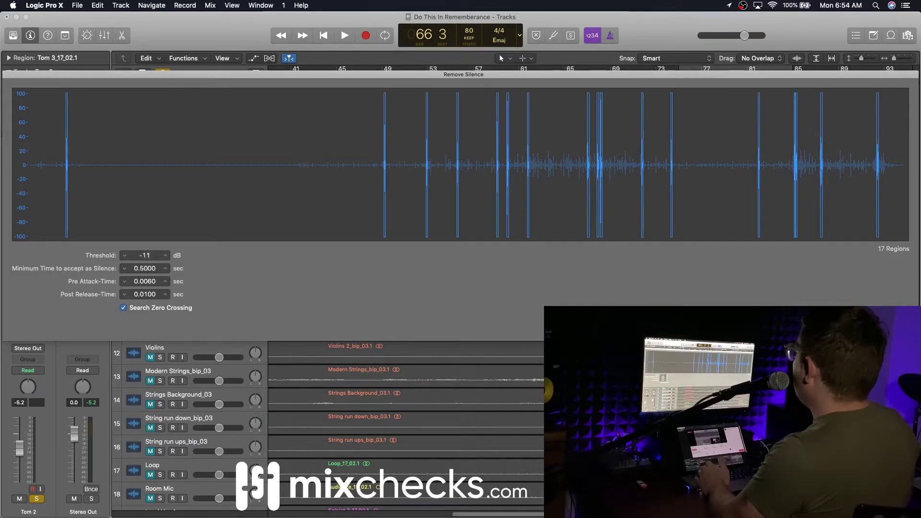
{"action": "key", "text": "Return"}
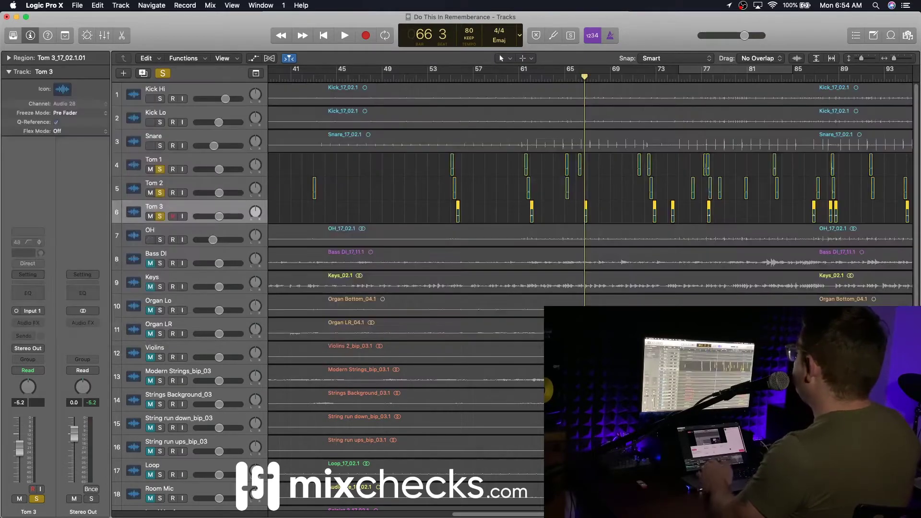
Step: Play back the three tom tracks around bar 55 to check how the cut regions sound together
{"action": "left_click", "coordinate": [445, 77]}
{"action": "key", "text": "space"}
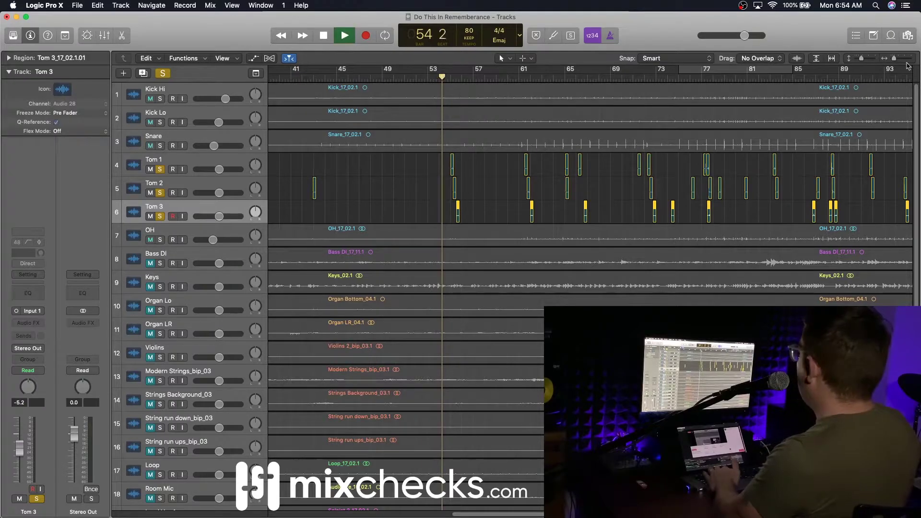
{"action": "left_click_drag", "start_coordinate": [894, 58], "coordinate": [904, 59]}
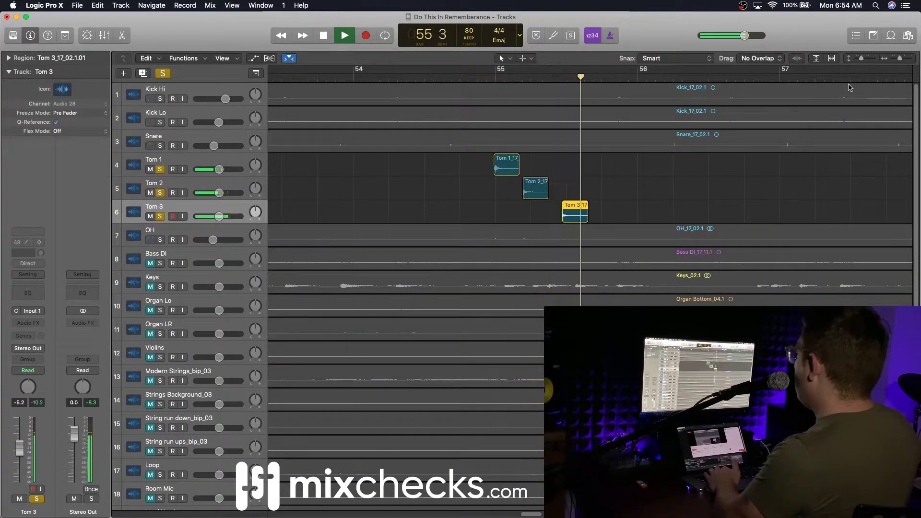
{"action": "key", "text": "space"}
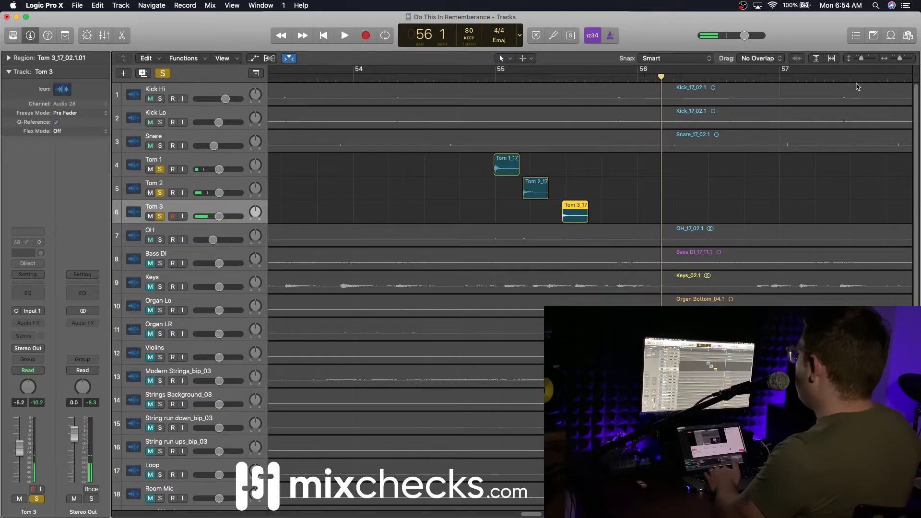
Step: Select all Tom 3 regions and give them a fade-out of 88
{"action": "left_click", "coordinate": [9, 59]}
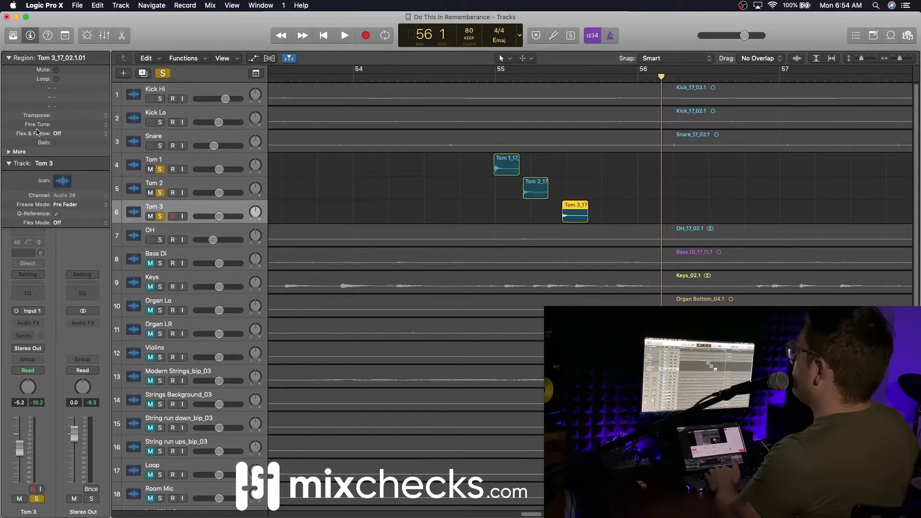
{"action": "left_click", "coordinate": [8, 57]}
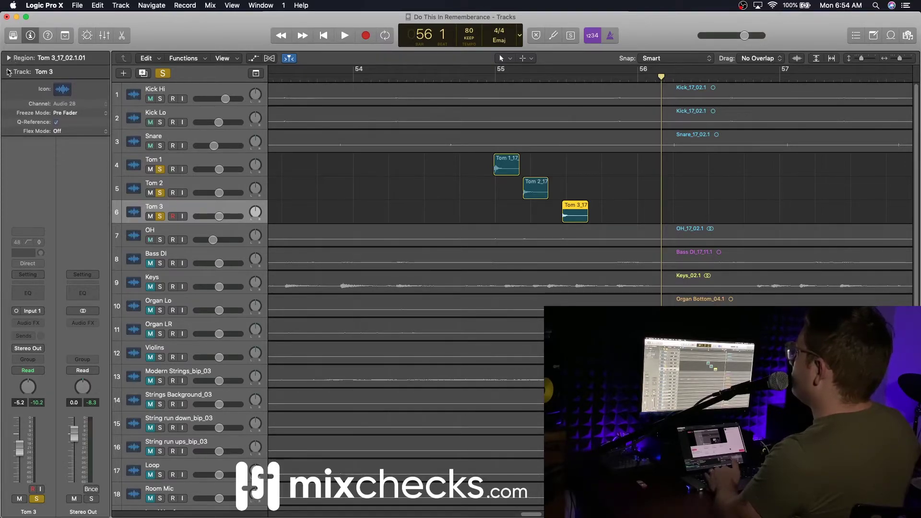
{"action": "left_click", "coordinate": [9, 71]}
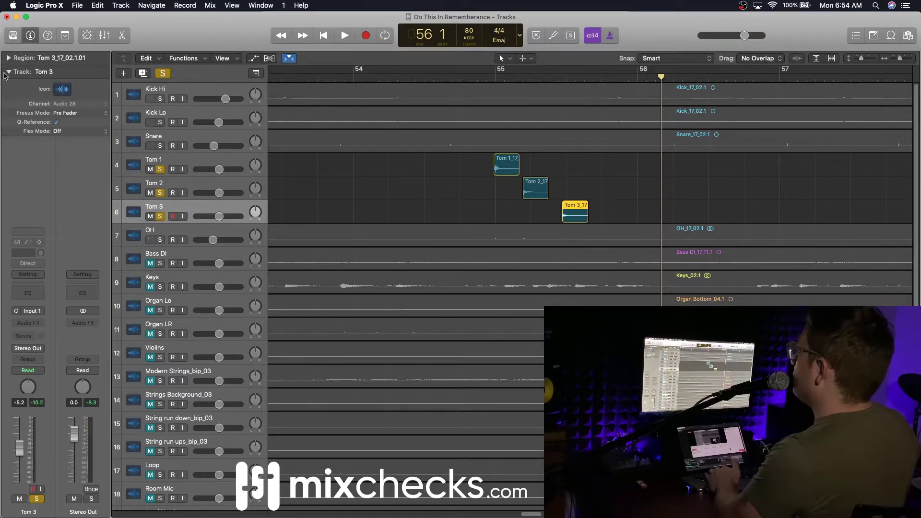
{"action": "left_click", "coordinate": [194, 187]}
{"action": "left_click", "coordinate": [190, 207]}
{"action": "left_click", "coordinate": [9, 58]}
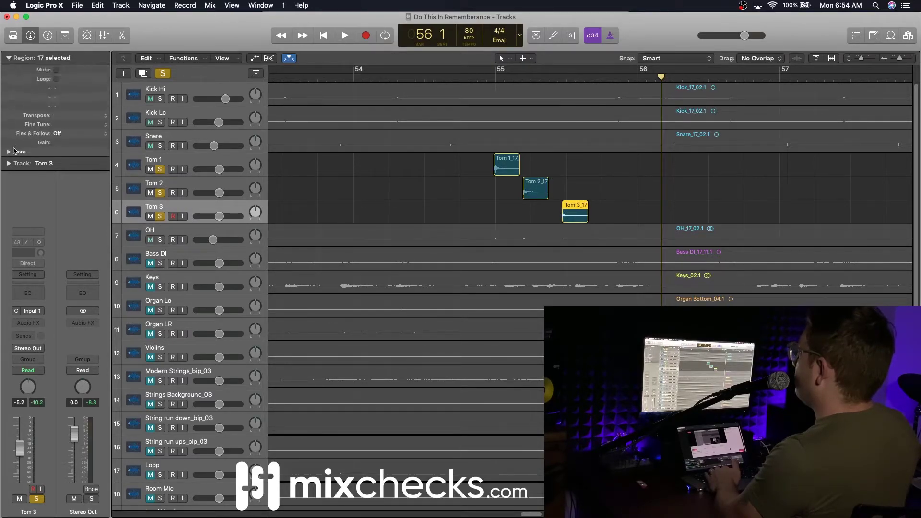
{"action": "left_click", "coordinate": [9, 152]}
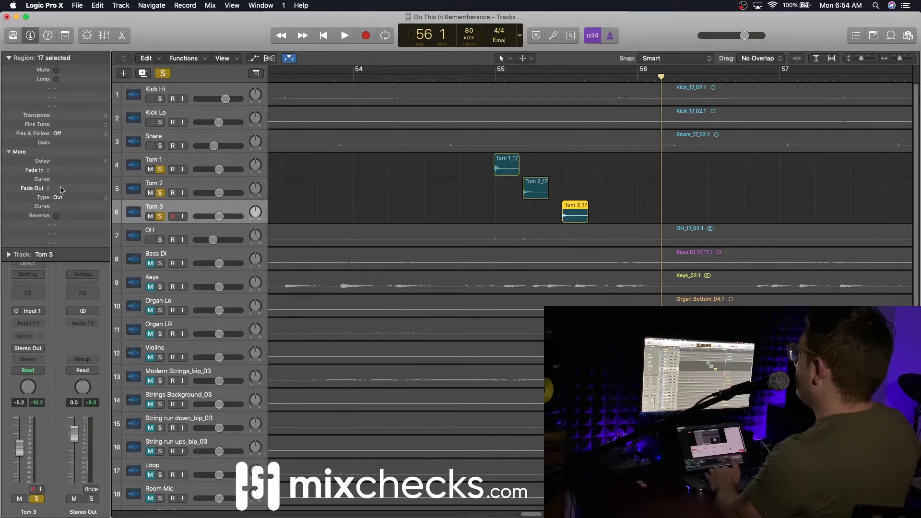
{"action": "left_click_drag", "start_coordinate": [64, 170], "coordinate": [72, 70]}
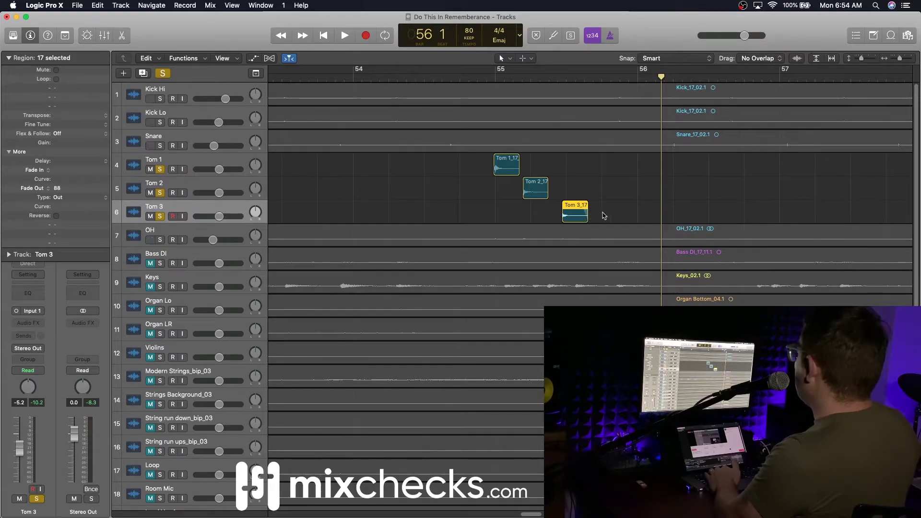
Step: Give all Tom 2 regions a fade-out of 140 and all Tom 1 regions a fade-out of 102
{"action": "scroll", "coordinate": [625, 212], "scroll_direction": "right", "scroll_amount": 3}
{"action": "scroll", "coordinate": [633, 196], "scroll_direction": "right", "scroll_amount": 15}
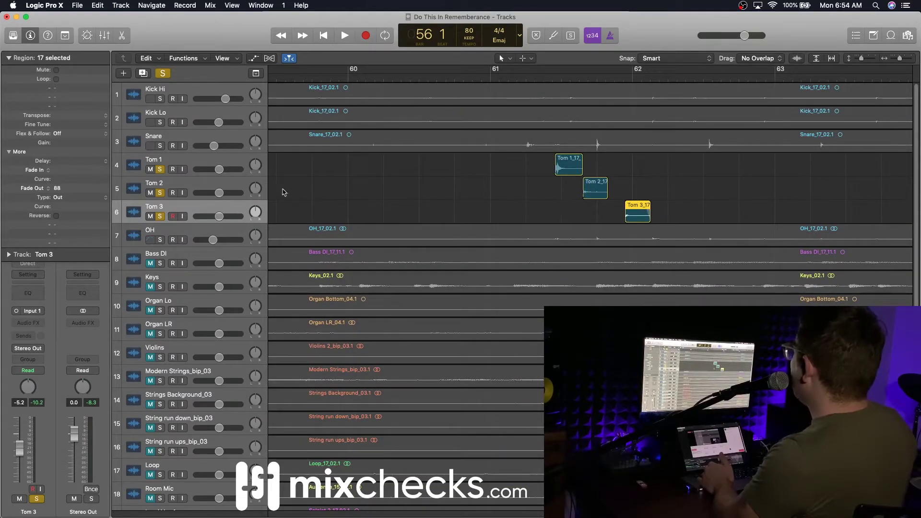
{"action": "left_click", "coordinate": [201, 190]}
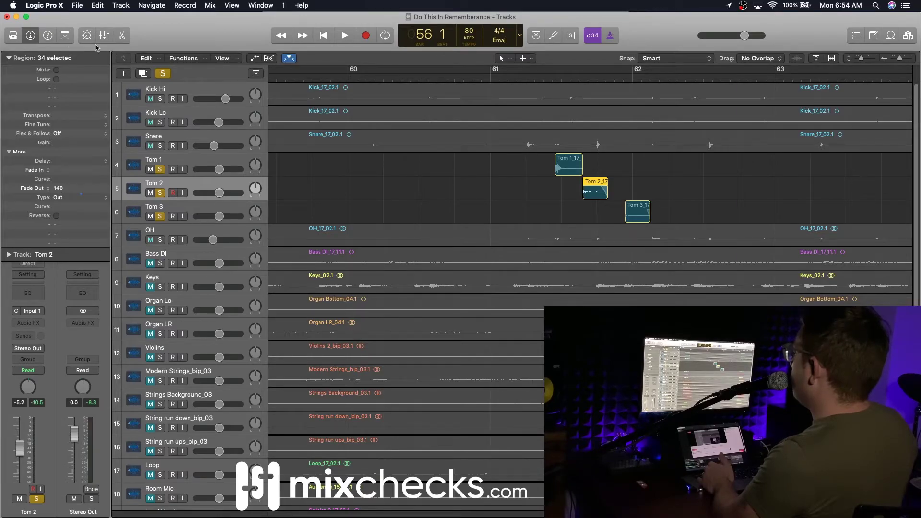
{"action": "left_click", "coordinate": [197, 166]}
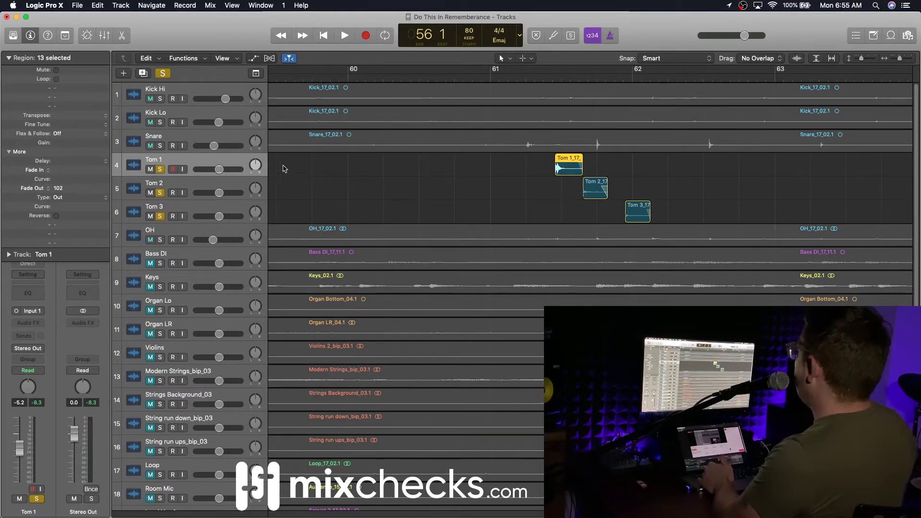
Step: Play the tom fill from bar 61 beat 2 and slightly shorten the end of its Tom 2 region
{"action": "left_click", "coordinate": [545, 76]}
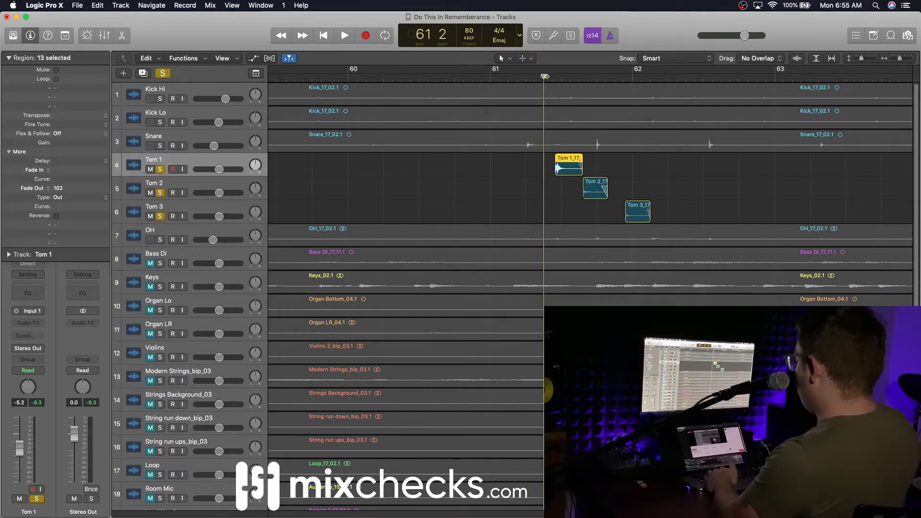
{"action": "key", "text": "space"}
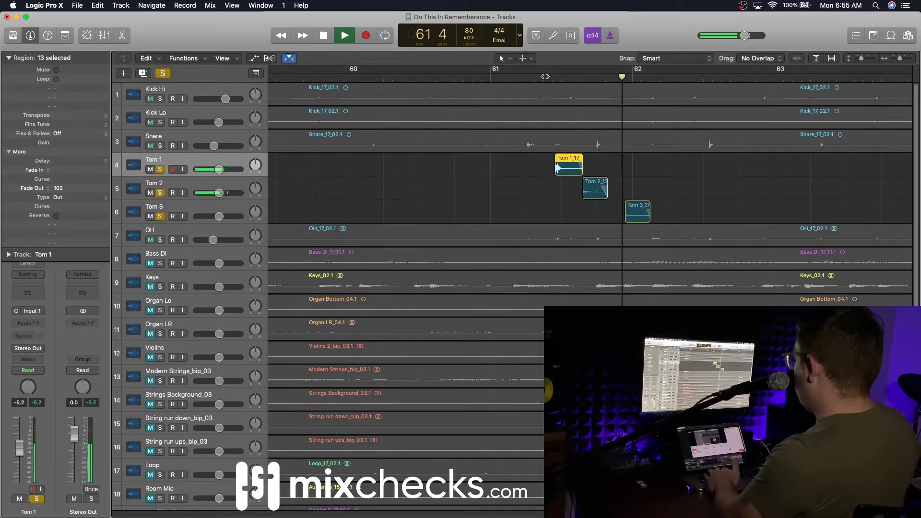
{"action": "left_click", "coordinate": [634, 186]}
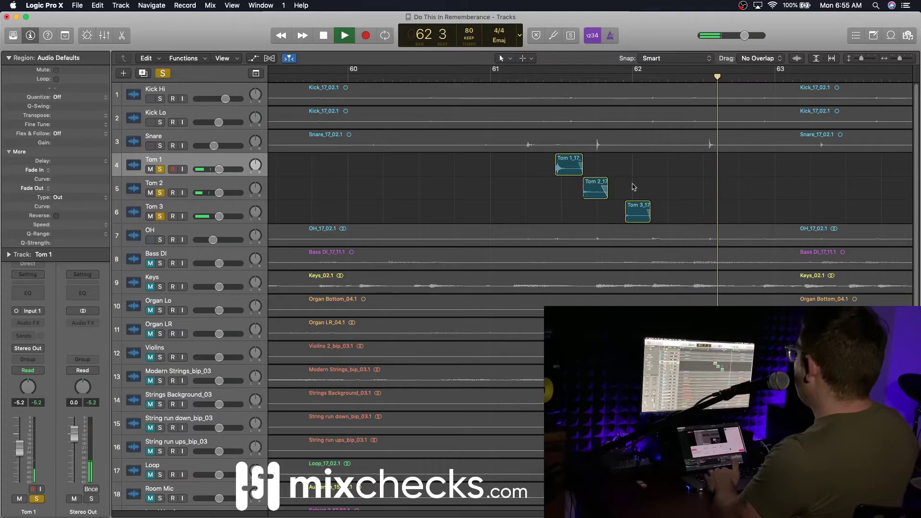
{"action": "left_click_drag", "start_coordinate": [607, 193], "coordinate": [600, 193]}
{"action": "key", "text": "space"}
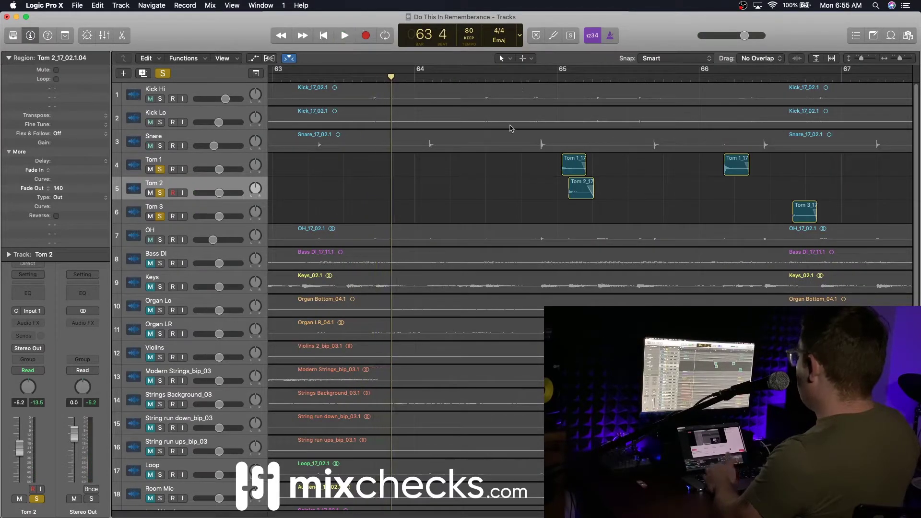
Step: Play back the tom regions around bar 65 to check their fade-outs
{"action": "scroll", "coordinate": [513, 120], "scroll_direction": "left", "scroll_amount": 10}
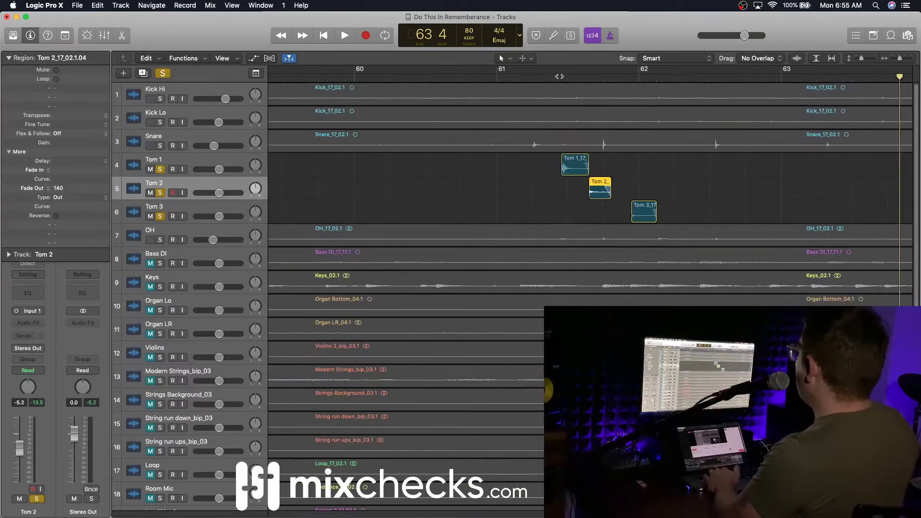
{"action": "key", "text": "space"}
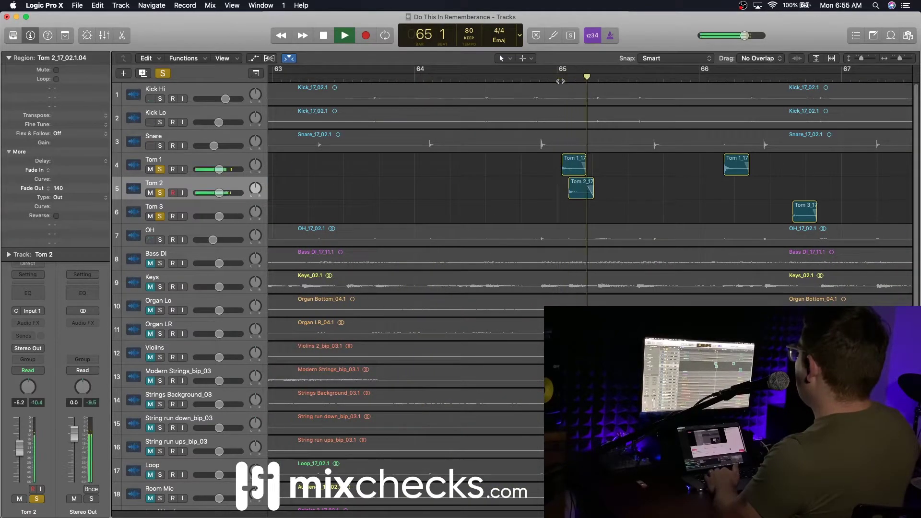
{"action": "key", "text": "space"}
Step: Set a cycle range around the tom fill from about bar 61 beat 2 to just past bar 62 and loop it
{"action": "left_click", "coordinate": [186, 161]}
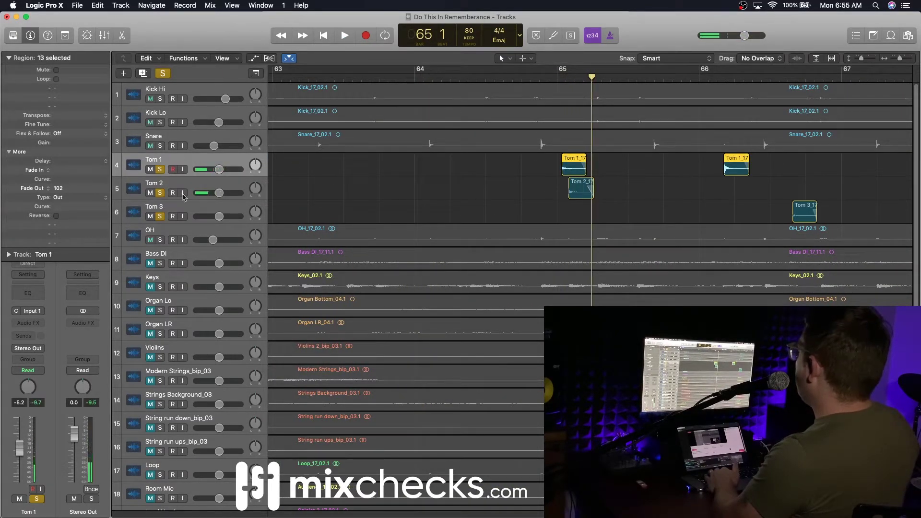
{"action": "scroll", "coordinate": [511, 105], "scroll_direction": "left", "scroll_amount": 5}
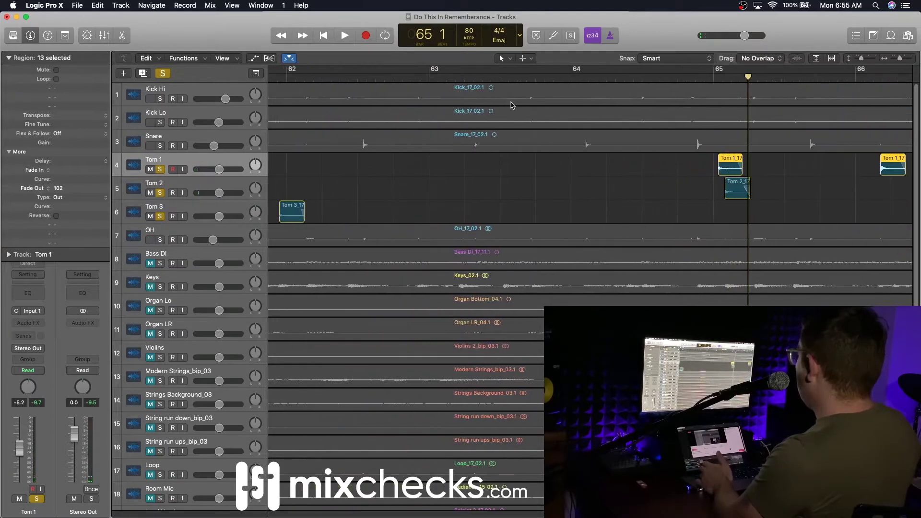
{"action": "left_click_drag", "start_coordinate": [358, 71], "coordinate": [474, 70]}
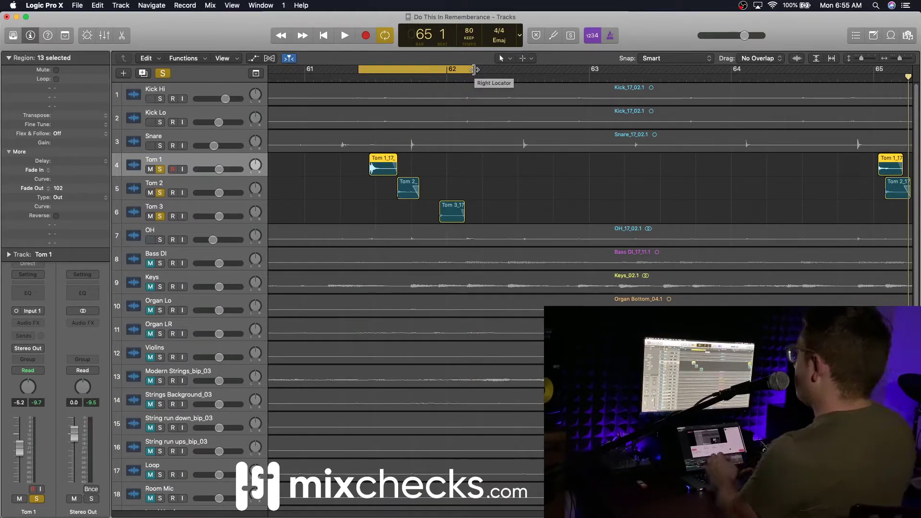
{"action": "key", "text": "space"}
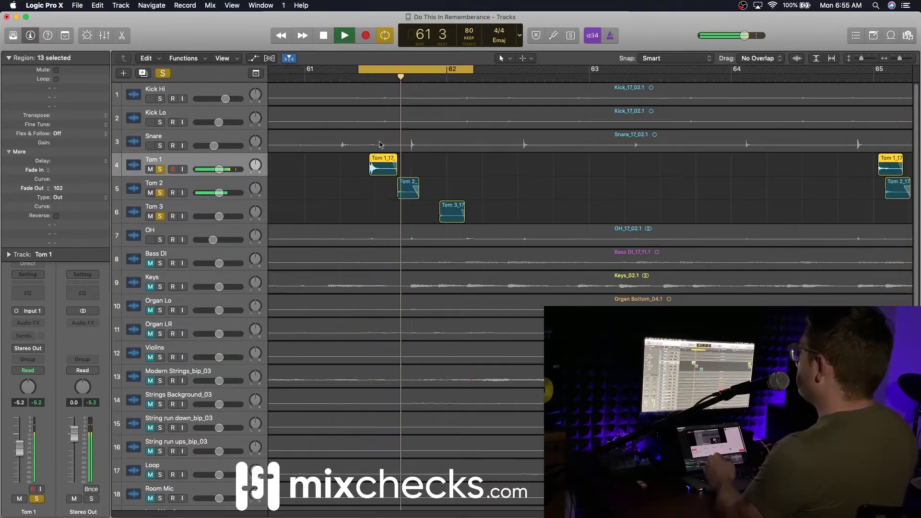
Step: Lower the Tom 1 track volume to -11.6 dB while the fill loops
{"action": "left_click", "coordinate": [225, 183]}
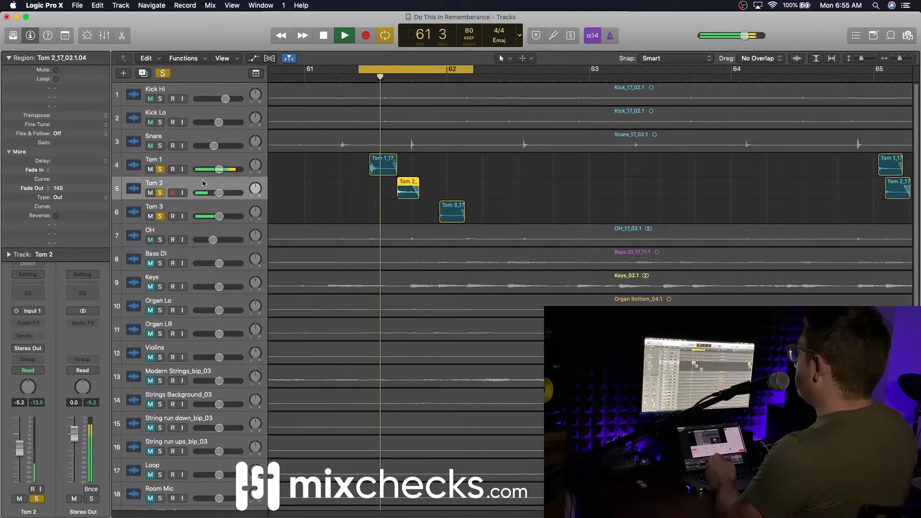
{"action": "left_click_drag", "start_coordinate": [218, 169], "coordinate": [212, 168]}
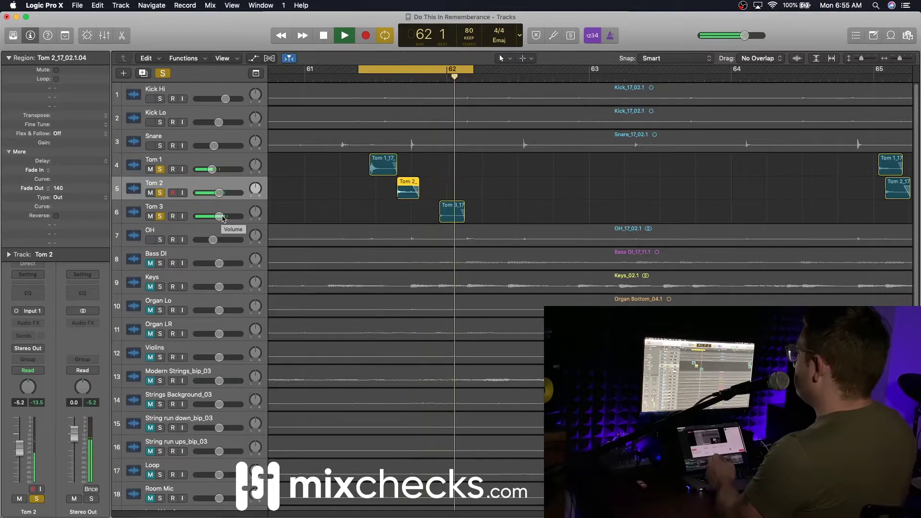
Step: Add a Channel EQ to Tom 1 and set its low cut filter to 120 Hz
{"action": "left_click", "coordinate": [187, 161]}
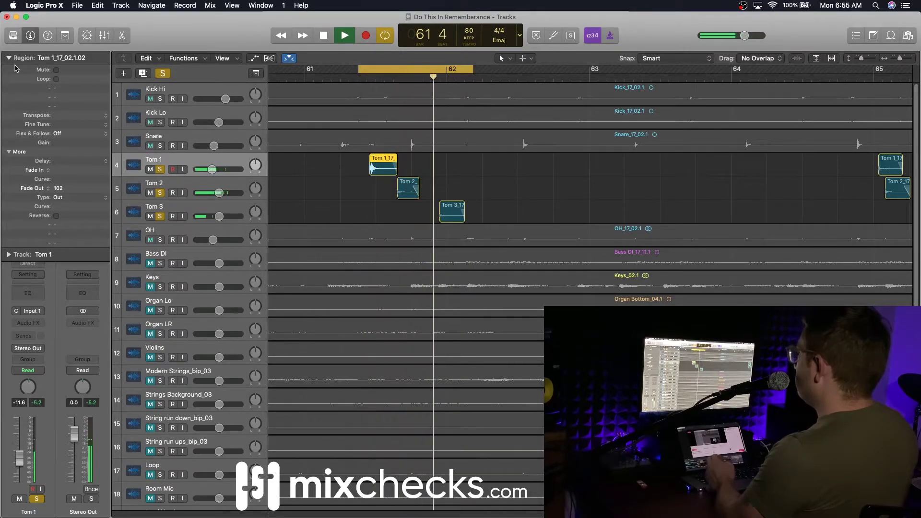
{"action": "left_click", "coordinate": [29, 254]}
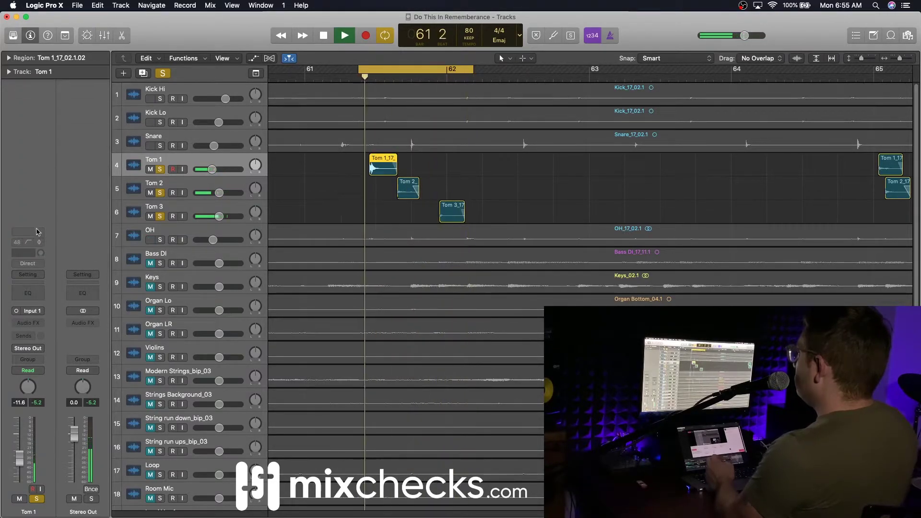
{"action": "left_click", "coordinate": [27, 293]}
{"action": "left_click_drag", "start_coordinate": [39, 84], "coordinate": [54, 84]}
{"action": "left_click_drag", "start_coordinate": [54, 127], "coordinate": [91, 127]}
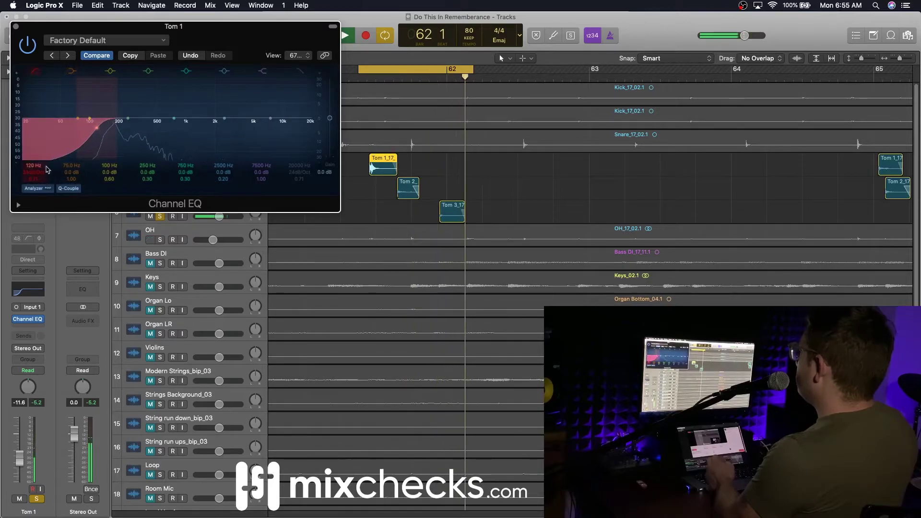
Step: Shape Tom 1's EQ with a wide -7.5 dB cut at 590 Hz and a +8.5 dB high shelf at 5200 Hz
{"action": "left_click_drag", "start_coordinate": [184, 173], "coordinate": [183, 165]}
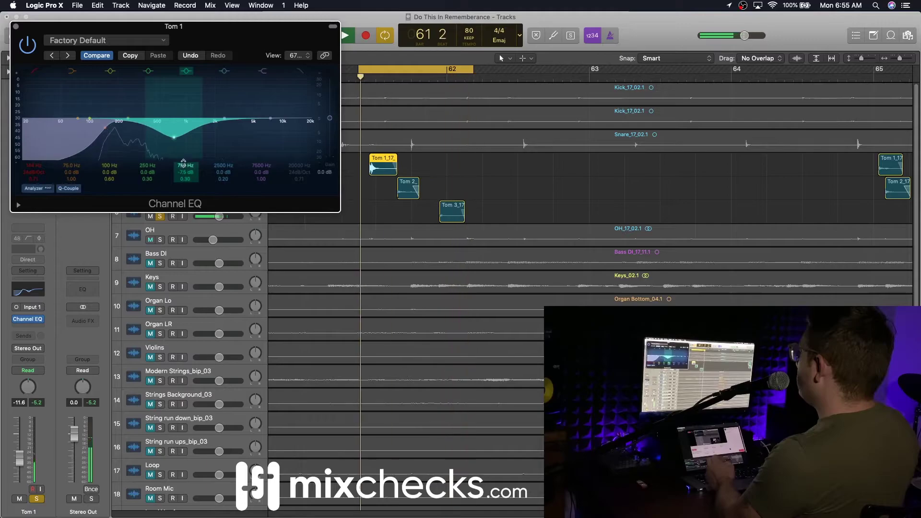
{"action": "mouse_move", "coordinate": [184, 175]}
{"action": "left_mouse_down"}
{"action": "mouse_move", "coordinate": [184, 166]}
{"action": "mouse_move", "coordinate": [187, 181]}
{"action": "left_mouse_up"}
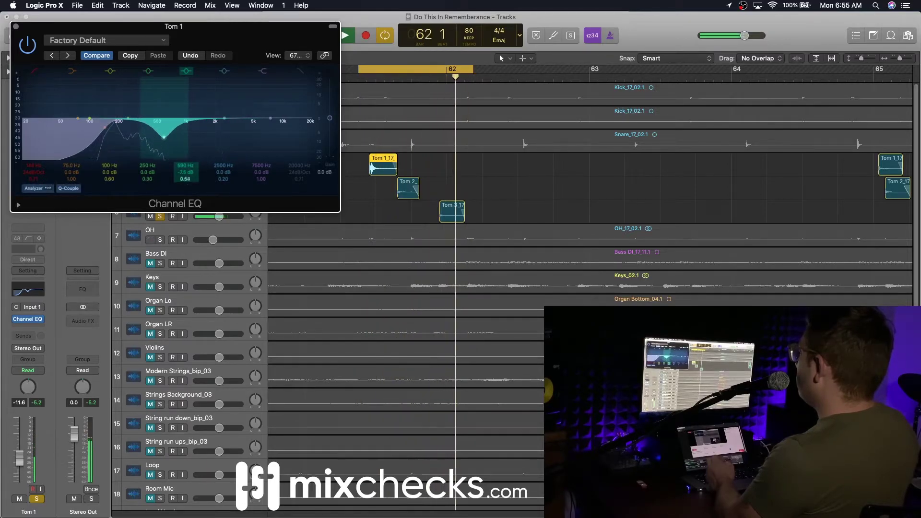
{"action": "mouse_move", "coordinate": [261, 171]}
{"action": "left_mouse_down"}
{"action": "mouse_move", "coordinate": [261, 144]}
{"action": "mouse_move", "coordinate": [262, 155]}
{"action": "left_mouse_up"}
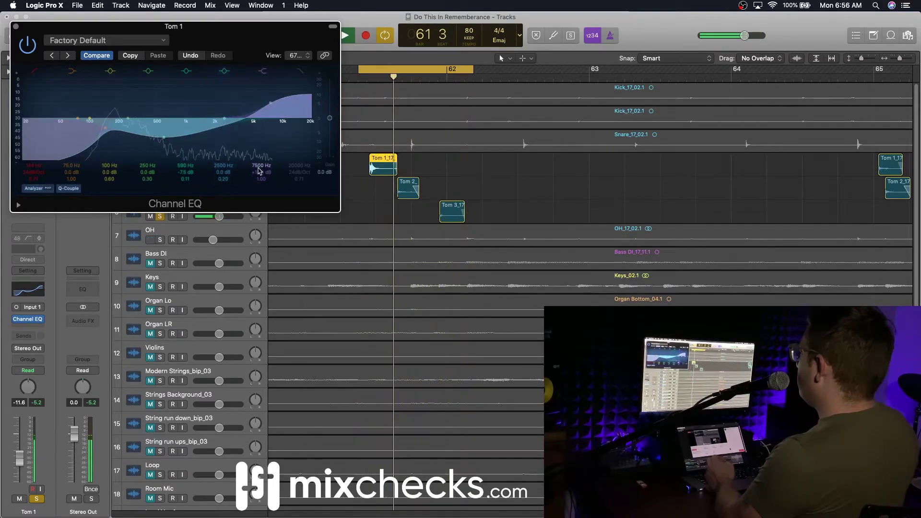
{"action": "left_click_drag", "start_coordinate": [259, 165], "coordinate": [260, 175]}
{"action": "left_click_drag", "start_coordinate": [248, 102], "coordinate": [256, 105]}
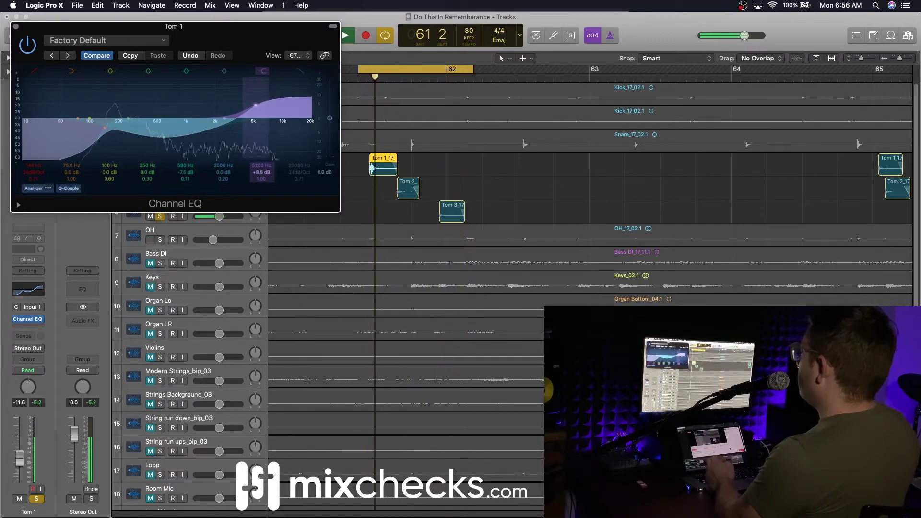
{"action": "left_click", "coordinate": [16, 26]}
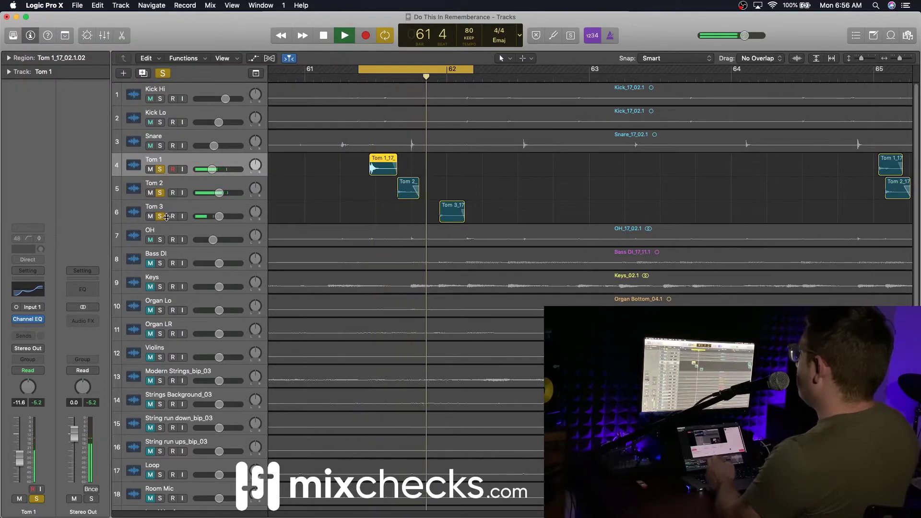
Step: Show the mixer and copy Tom 1's Channel EQ to Tom 2 and Tom 3
{"action": "left_click", "coordinate": [187, 186]}
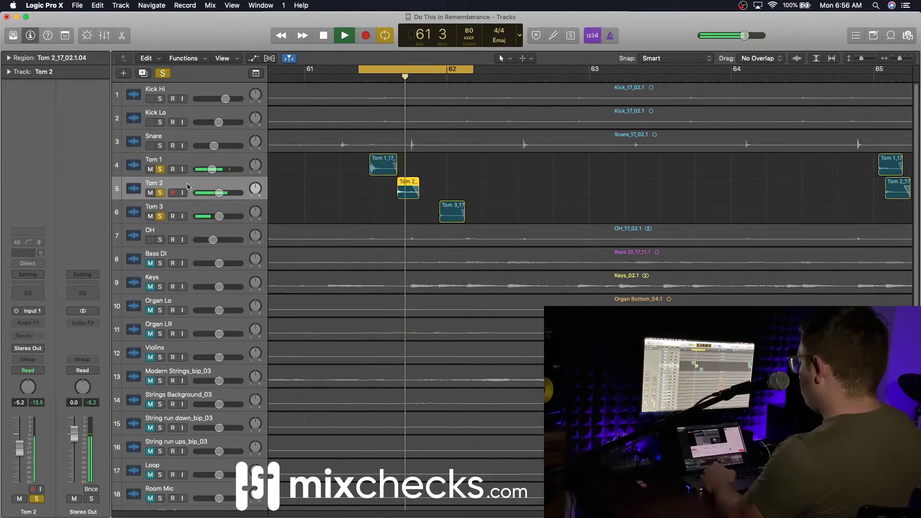
{"action": "key", "text": "x"}
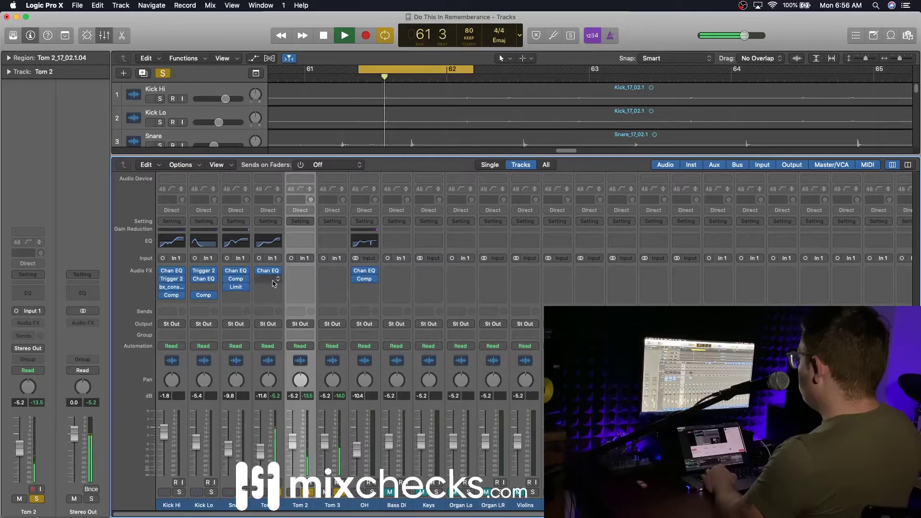
{"action": "left_click_drag", "start_coordinate": [306, 273], "coordinate": [331, 276]}
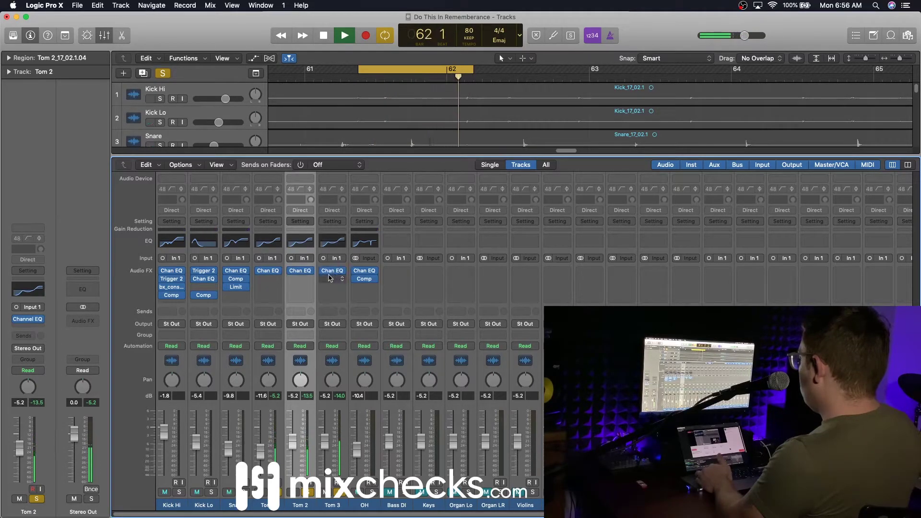
Step: Adjust the Q of the 590 Hz cut on Tom 2's EQ and raise the Tom 3 volume to -0.8 dB
{"action": "left_click", "coordinate": [301, 272]}
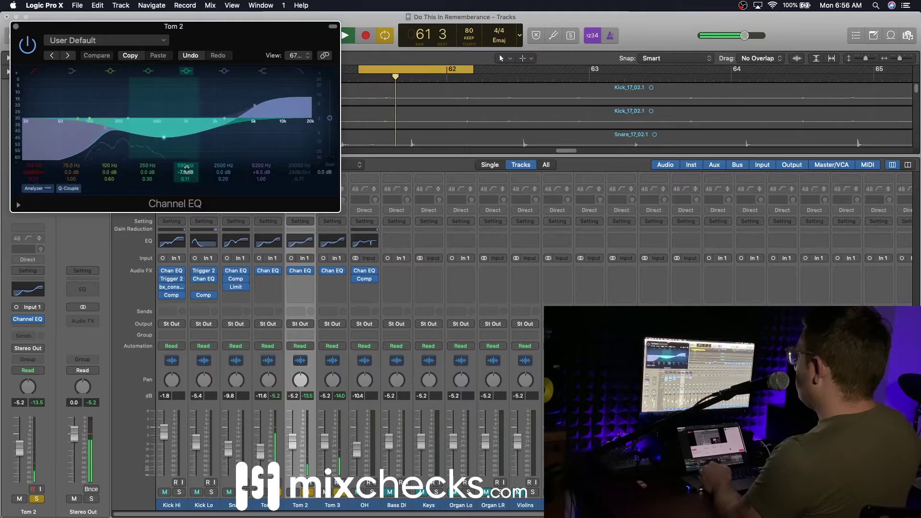
{"action": "left_click_drag", "start_coordinate": [183, 177], "coordinate": [184, 181]}
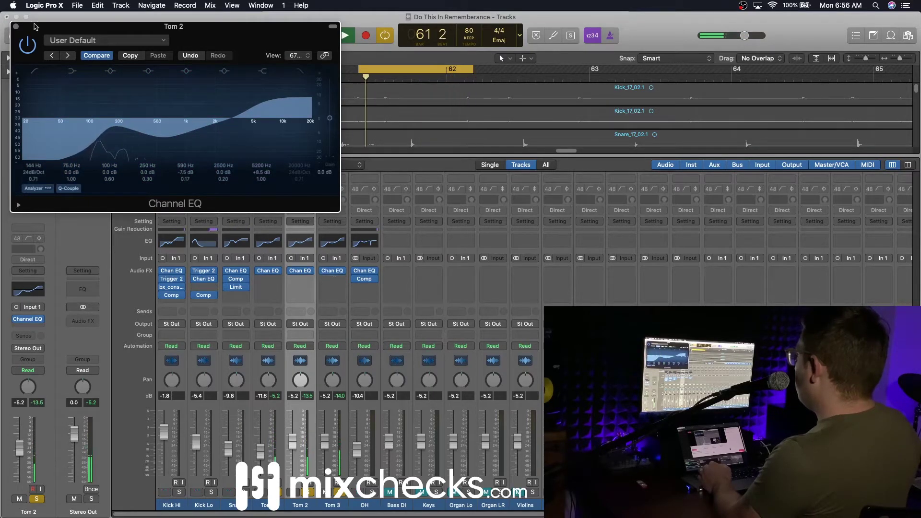
{"action": "left_click", "coordinate": [16, 27]}
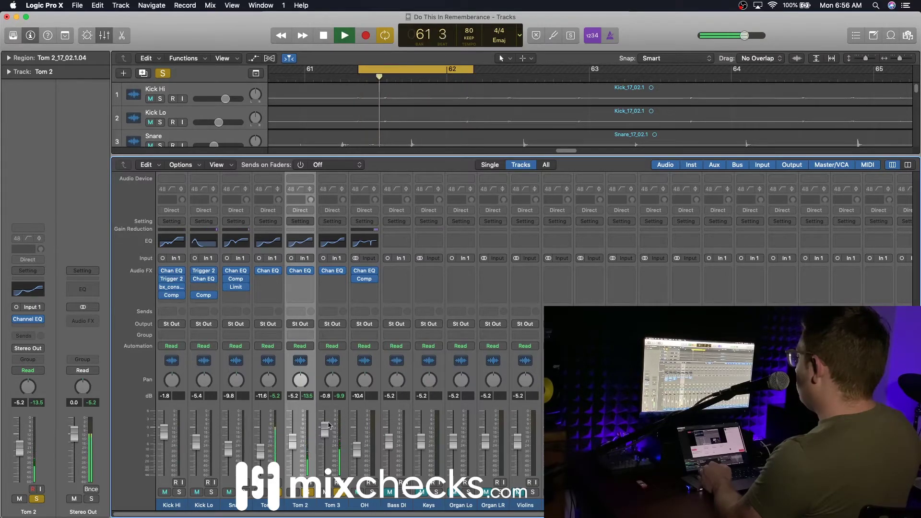
Step: Add a mono Compressor after the EQ on Tom 1 and switch it to the Vintage VCA model
{"action": "left_click", "coordinate": [277, 281]}
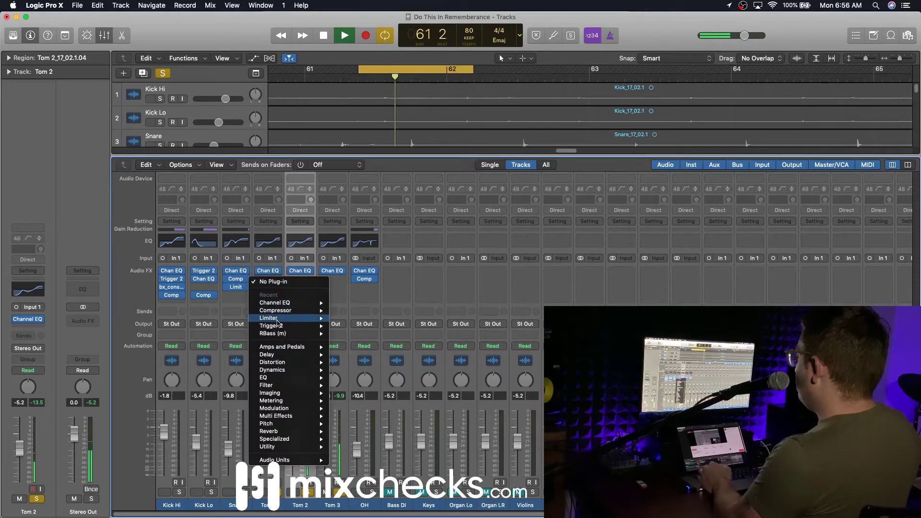
{"action": "mouse_move", "coordinate": [319, 311]}
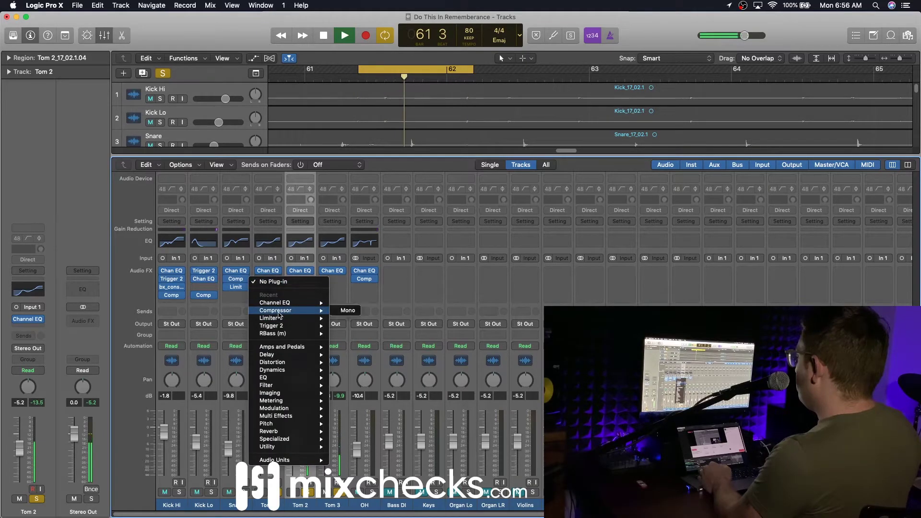
{"action": "left_click", "coordinate": [349, 311]}
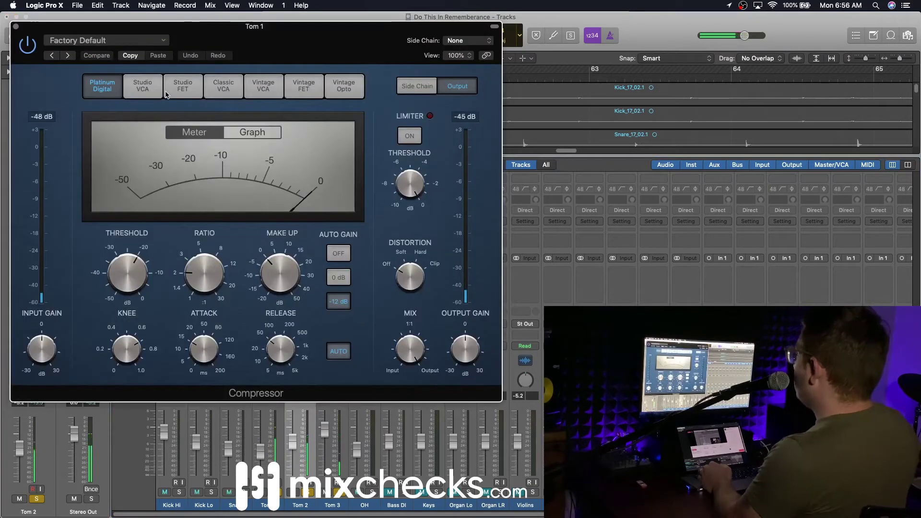
{"action": "left_click", "coordinate": [262, 87]}
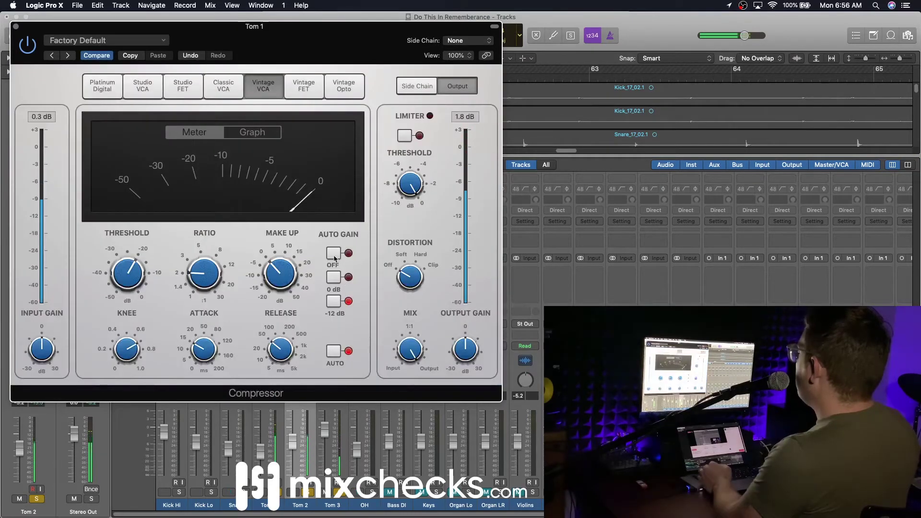
Step: On Tom 1's compressor, disable auto gain and auto release, shorten the attack, and set release 51 ms, ratio 4.1:1 and threshold -15 dB
{"action": "mouse_move", "coordinate": [277, 351]}
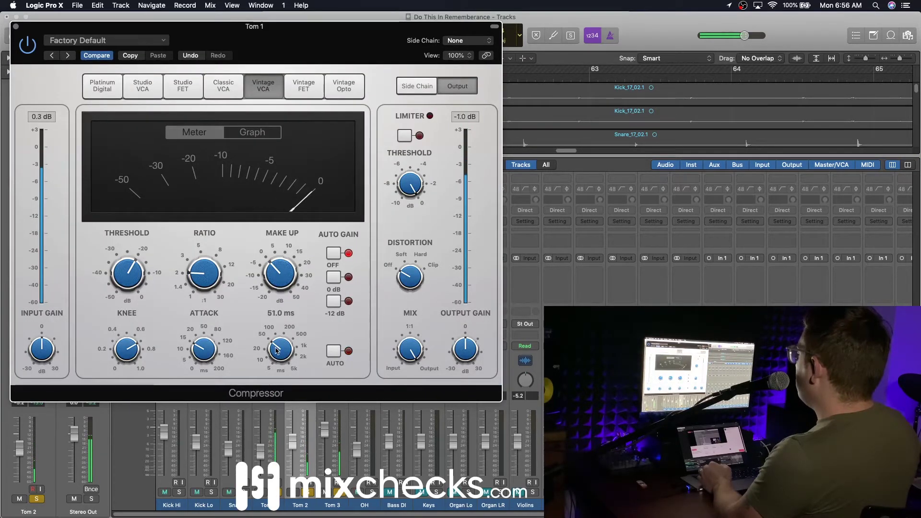
{"action": "left_click_drag", "start_coordinate": [194, 351], "coordinate": [200, 374]}
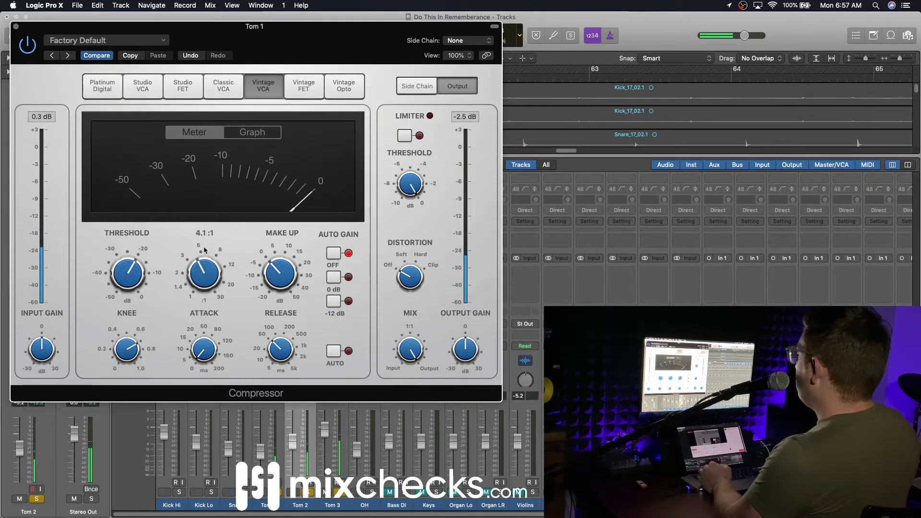
{"action": "left_click_drag", "start_coordinate": [135, 263], "coordinate": [137, 258]}
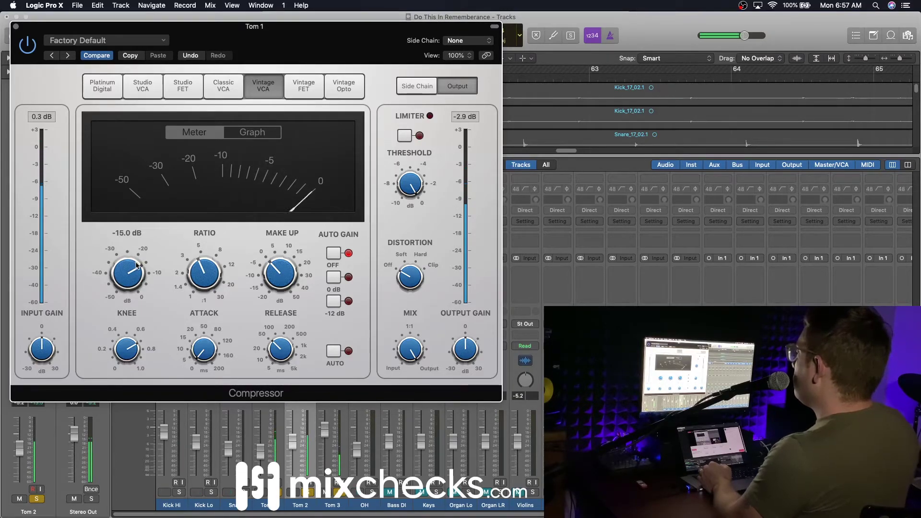
{"action": "left_click", "coordinate": [16, 26]}
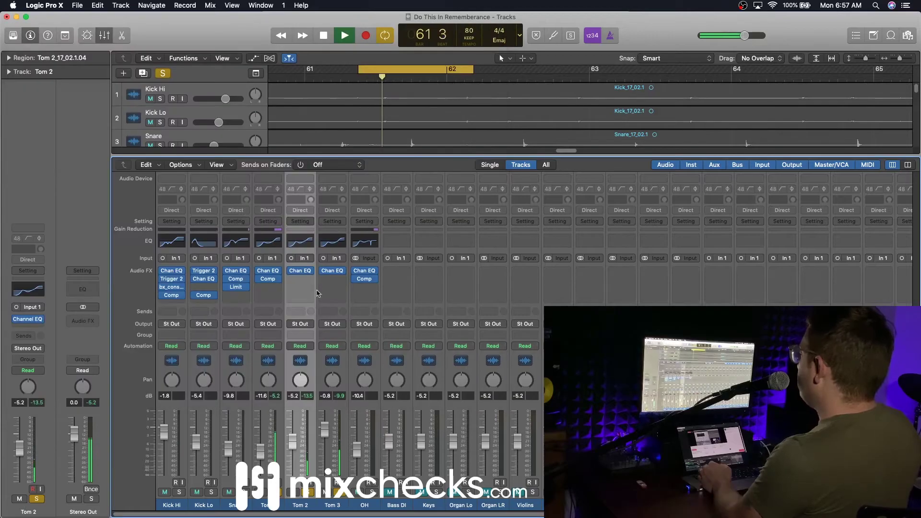
Step: Copy Tom 1's compressor to Tom 2 and set its attack to 3.0 ms and its threshold to -25.5 dB
{"action": "left_click_drag", "start_coordinate": [269, 281], "coordinate": [305, 282]}
{"action": "left_click", "coordinate": [305, 279]}
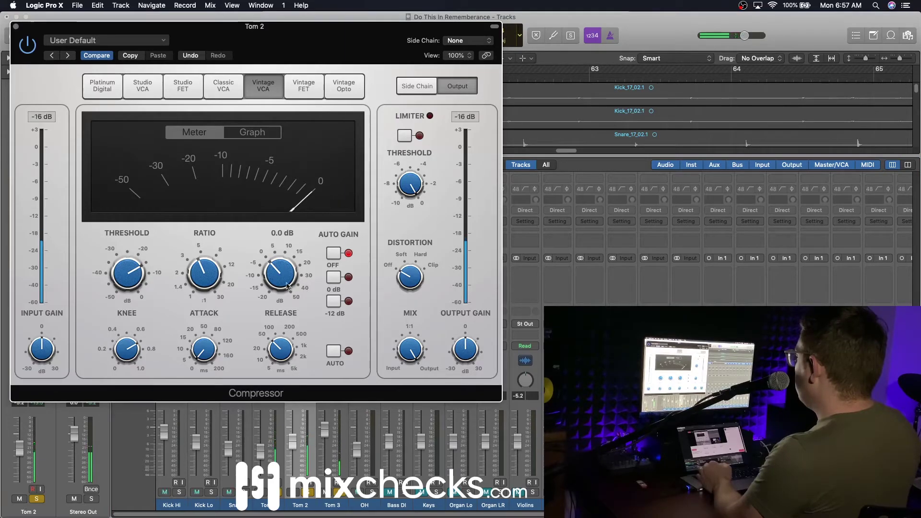
{"action": "left_click_drag", "start_coordinate": [201, 354], "coordinate": [200, 347]}
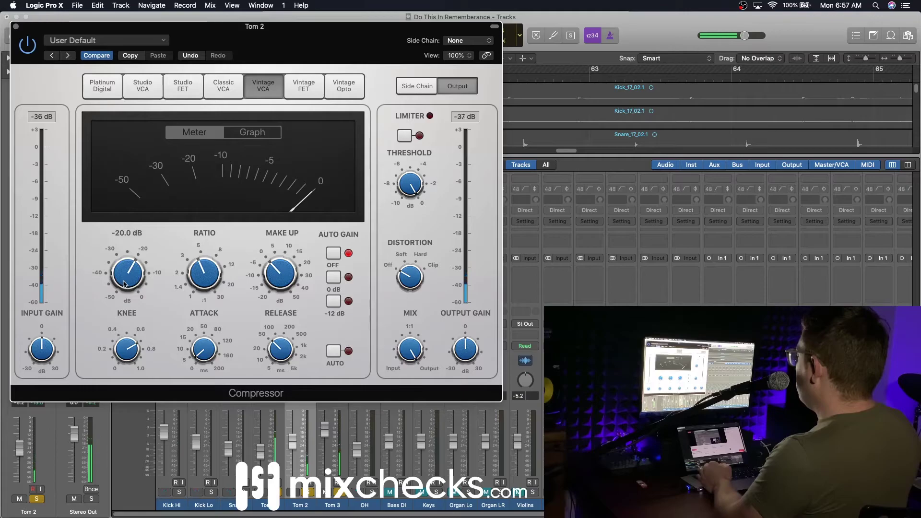
{"action": "left_click_drag", "start_coordinate": [124, 284], "coordinate": [128, 290]}
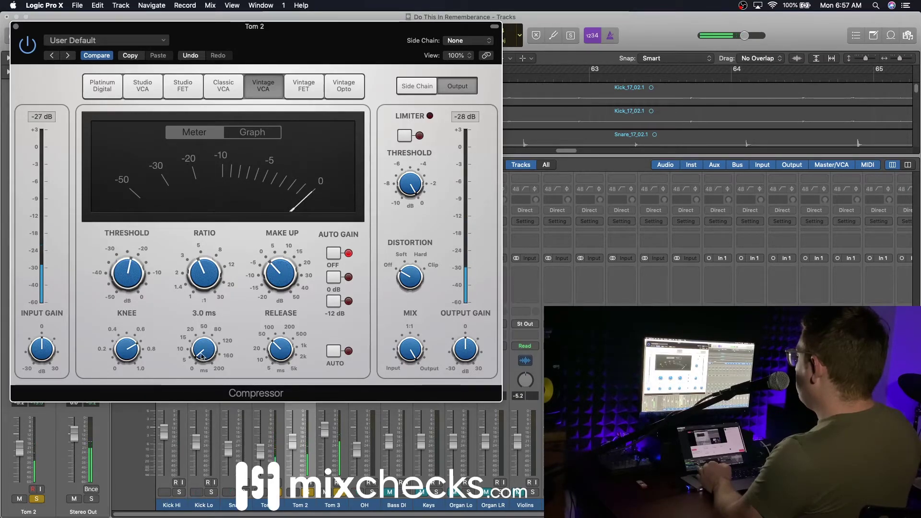
{"action": "mouse_move", "coordinate": [120, 267]}
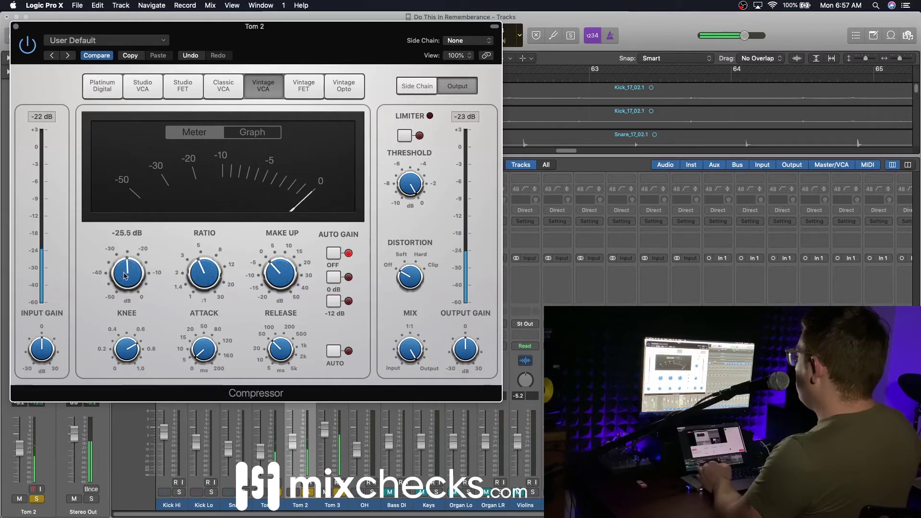
{"action": "left_click", "coordinate": [16, 28]}
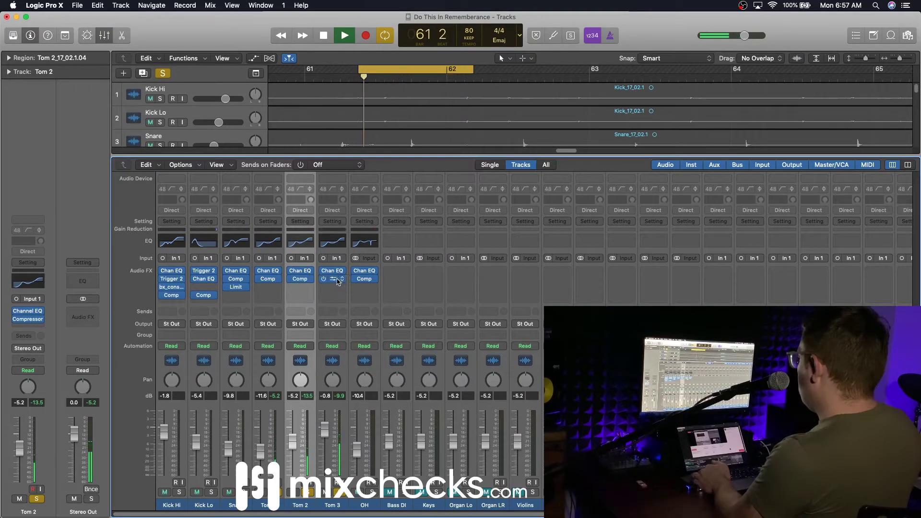
Step: Put the same compressor on Tom 3 and set its release to 72 ms
{"action": "left_click", "coordinate": [335, 280]}
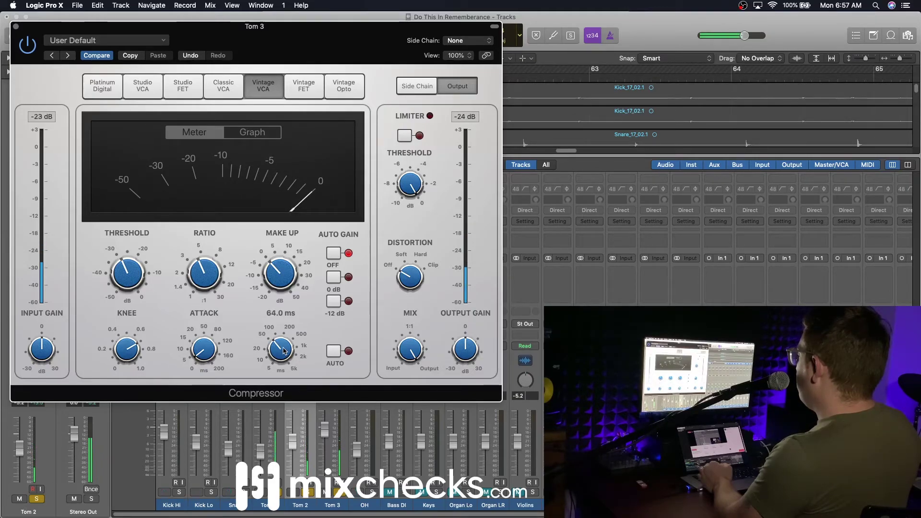
{"action": "scroll", "coordinate": [285, 350], "scroll_direction": "up", "scroll_amount": 2}
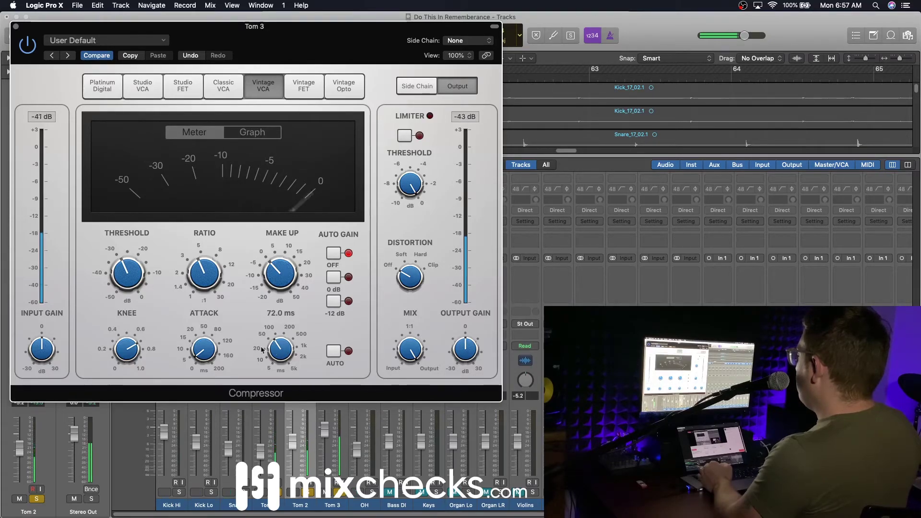
{"action": "left_click", "coordinate": [16, 27]}
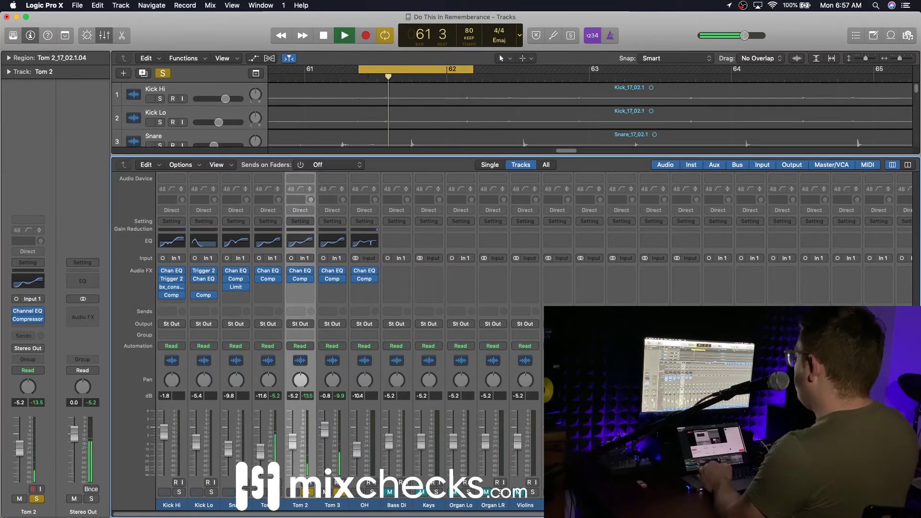
Step: Unsolo the toms and route the output of all drum channels from Kick Hi through OH to Bus 1
{"action": "left_click", "coordinate": [340, 497]}
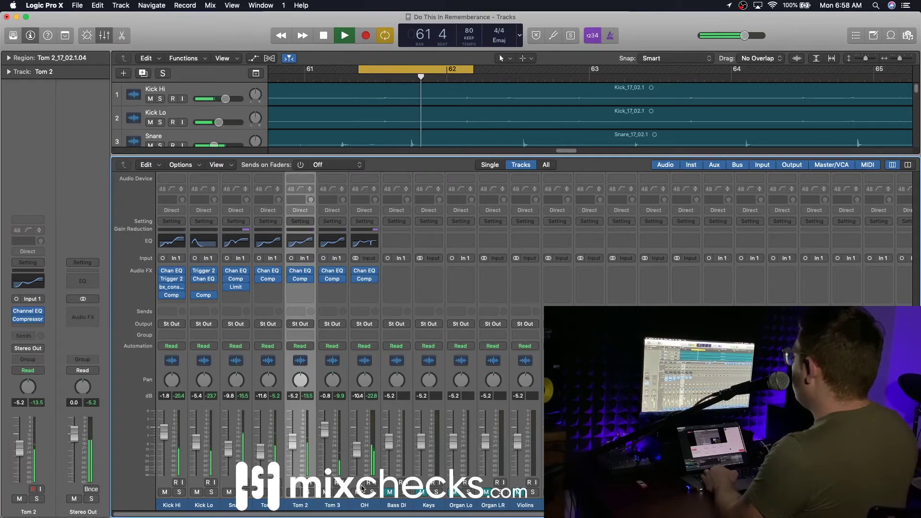
{"action": "left_click", "coordinate": [173, 508]}
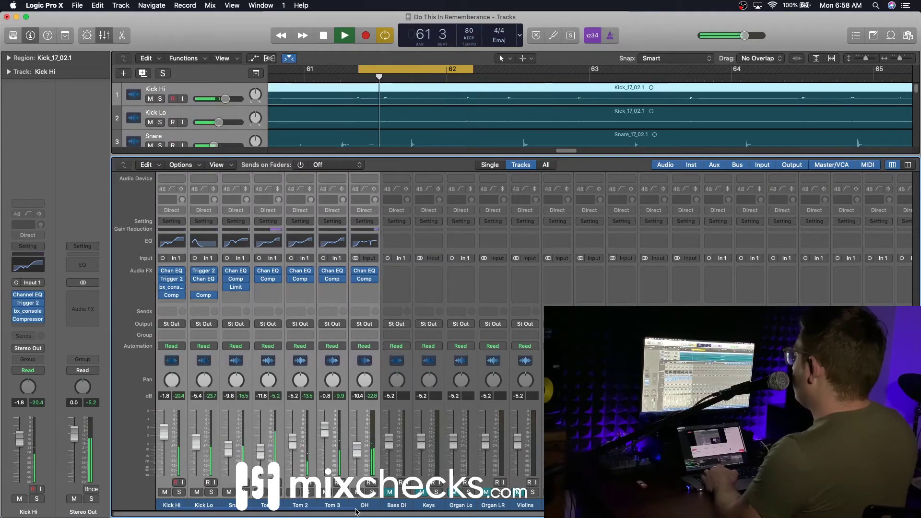
{"action": "left_click", "coordinate": [173, 324]}
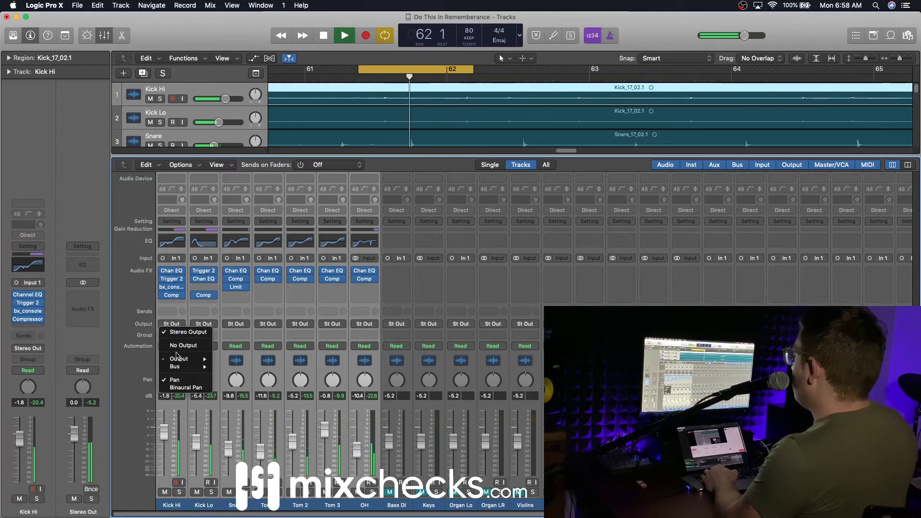
{"action": "mouse_move", "coordinate": [188, 367]}
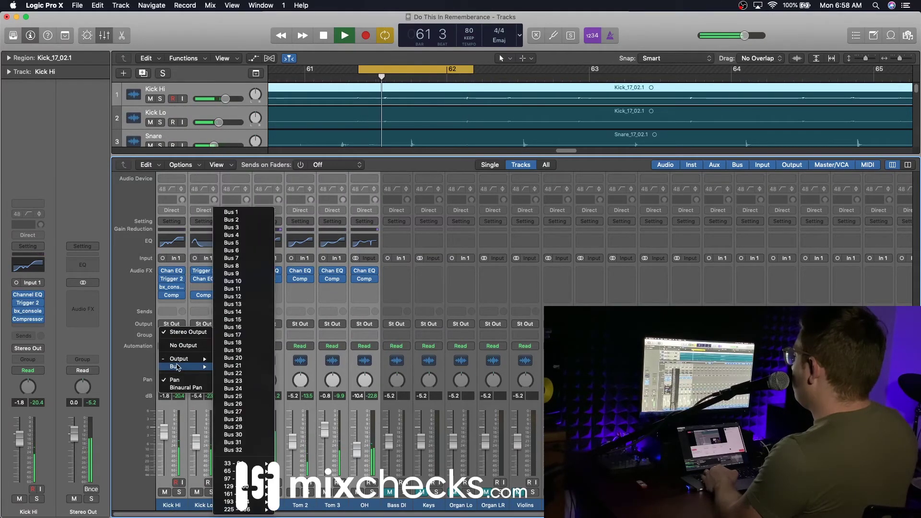
{"action": "left_click", "coordinate": [233, 212]}
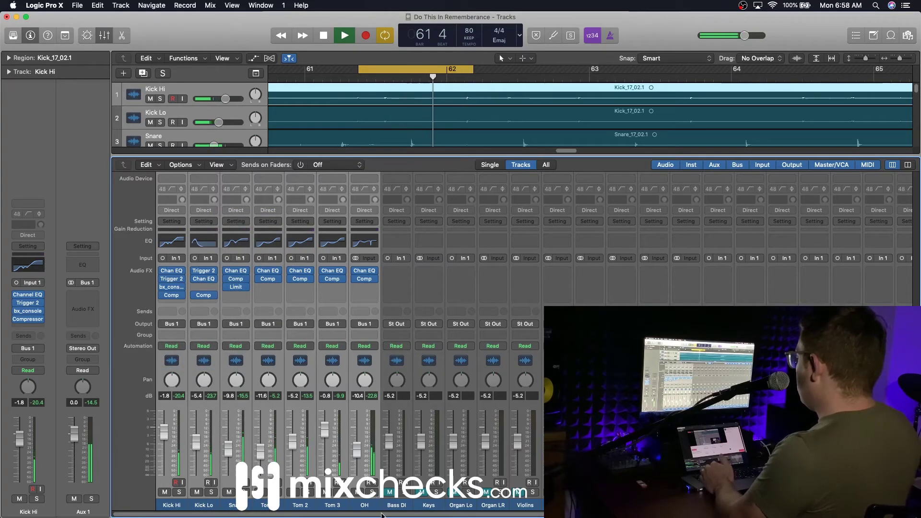
Step: Rename the aux channel fed by Bus 1 as Drum
{"action": "scroll", "coordinate": [379, 507], "scroll_direction": "right", "scroll_amount": 8}
{"action": "left_click", "coordinate": [832, 288]}
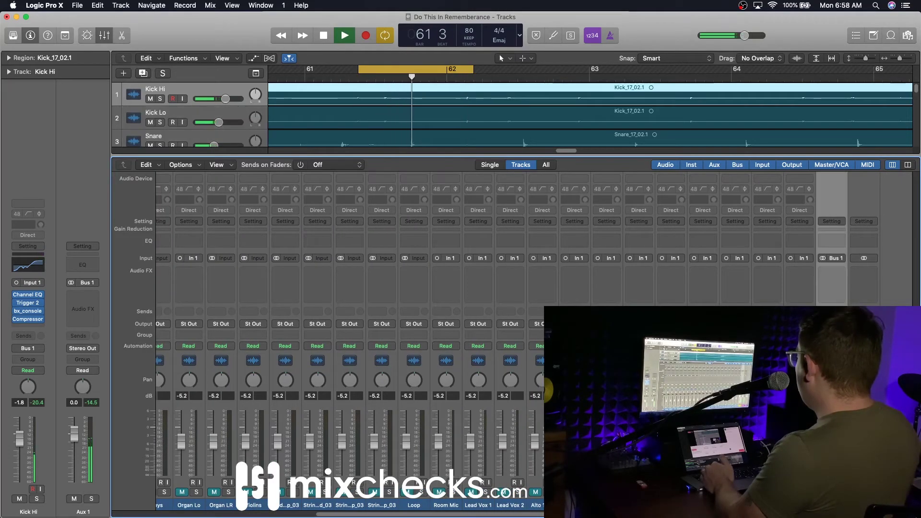
{"action": "type", "text": "Drum"}
{"action": "key", "text": "Return"}
Step: Add a Compressor to the Drum aux channel
{"action": "left_click", "coordinate": [835, 276]}
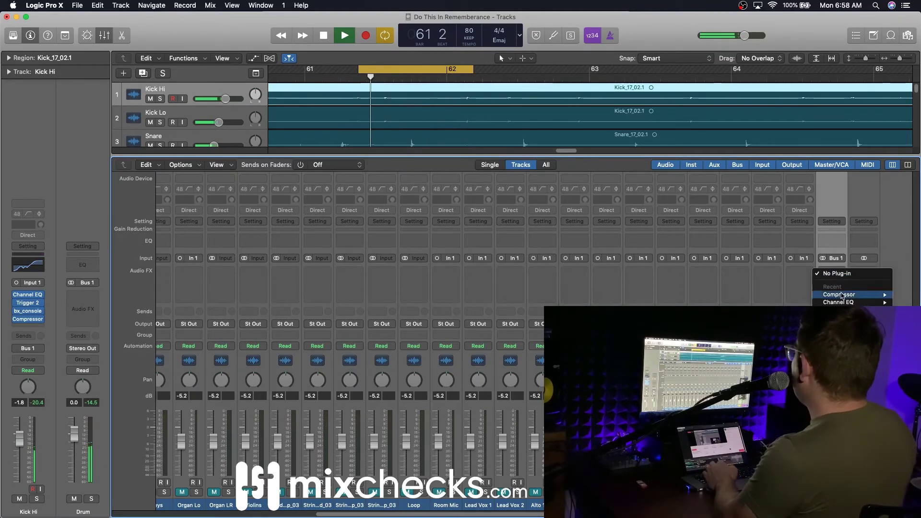
{"action": "mouse_move", "coordinate": [849, 295]}
{"action": "left_click", "coordinate": [786, 296]}
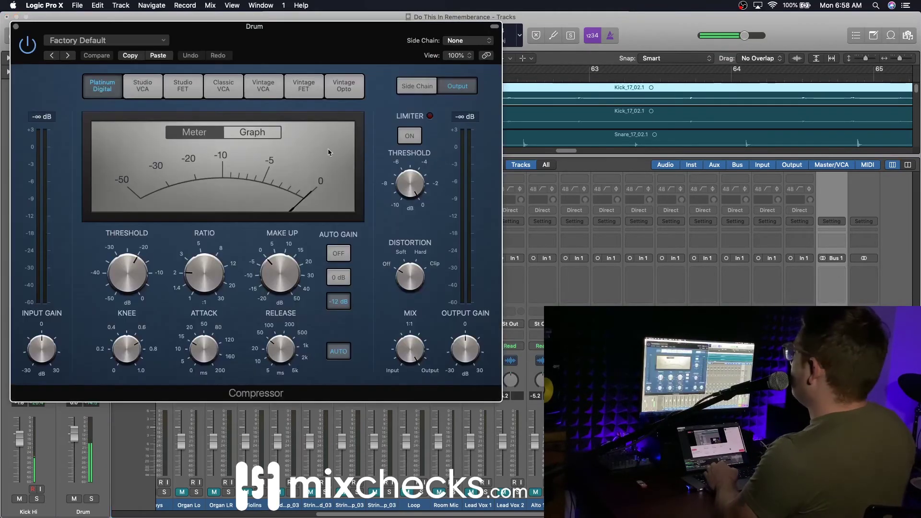
Step: Switch the Drum compressor to the Studio FET model, turn off auto gain and auto release, and set the release to 64 ms
{"action": "left_click", "coordinate": [183, 85]}
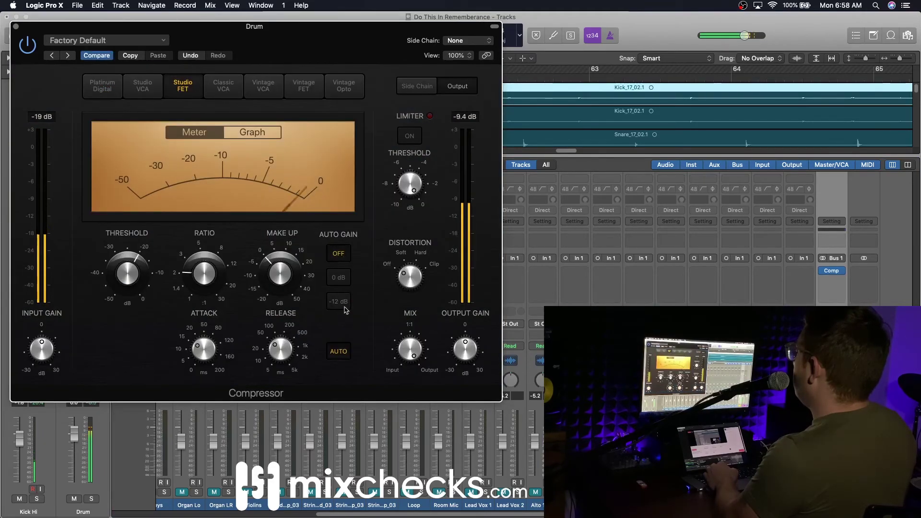
{"action": "left_click", "coordinate": [344, 353]}
{"action": "left_click_drag", "start_coordinate": [274, 346], "coordinate": [274, 341]}
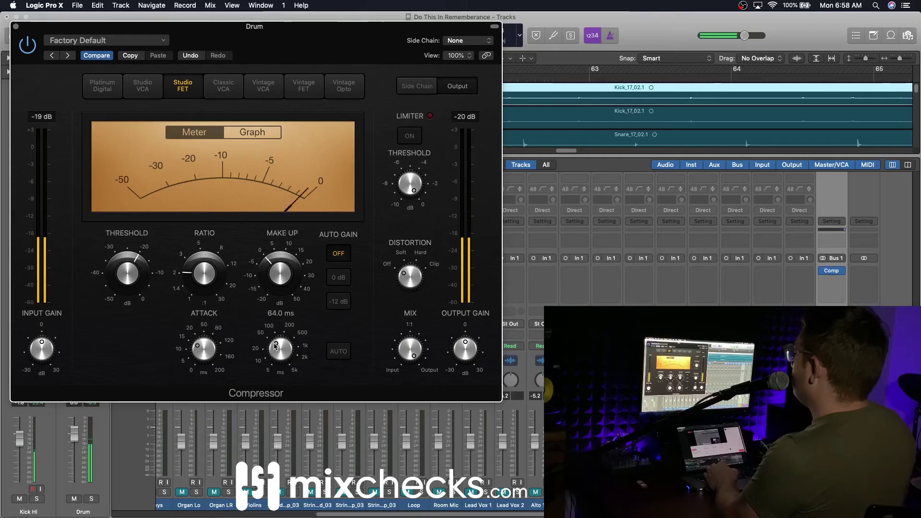
Step: Set the compressor's ratio to 2.3:1, shorten its attack to 9 ms or slightly less, and raise the make-up gain slightly
{"action": "left_click_drag", "start_coordinate": [206, 353], "coordinate": [210, 360]}
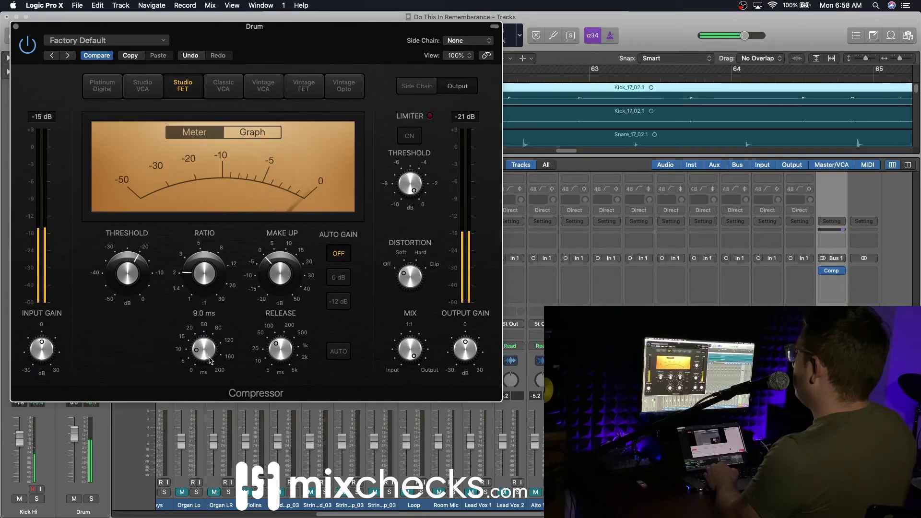
{"action": "left_click_drag", "start_coordinate": [205, 279], "coordinate": [205, 277]}
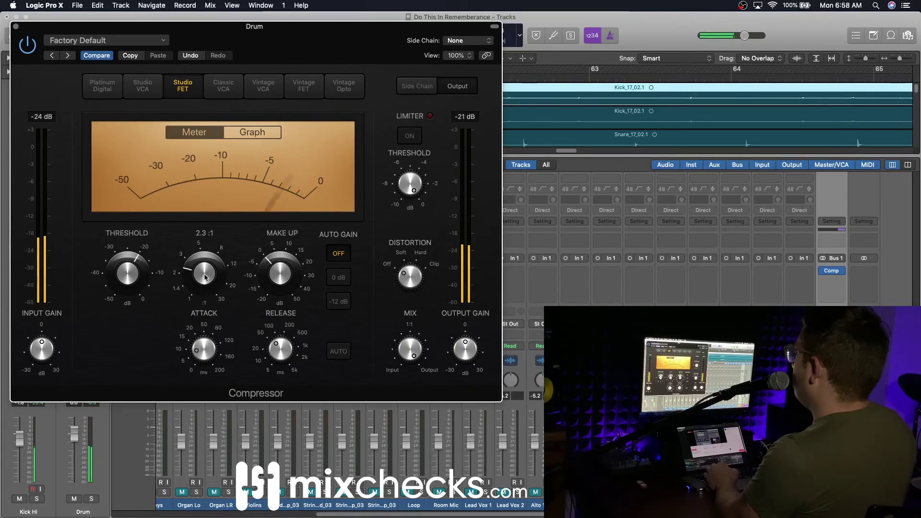
{"action": "left_click_drag", "start_coordinate": [208, 353], "coordinate": [209, 355]}
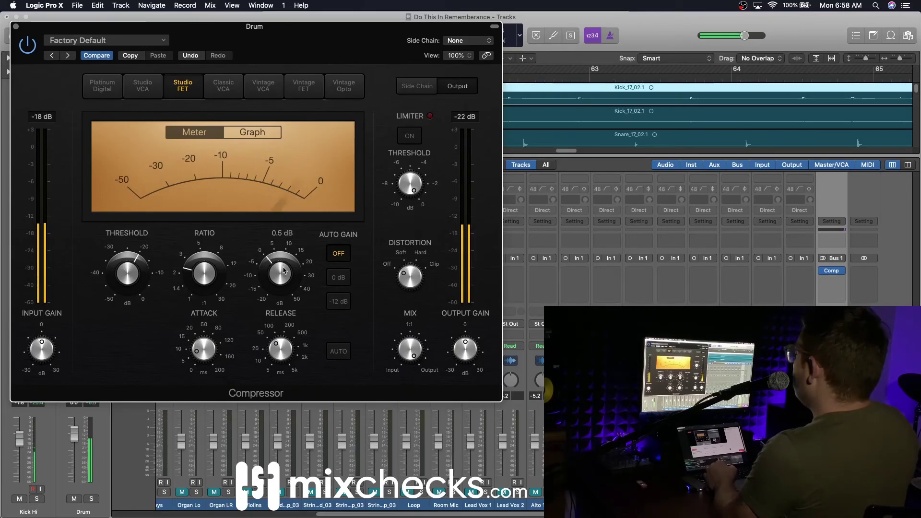
{"action": "left_click_drag", "start_coordinate": [285, 267], "coordinate": [286, 264]}
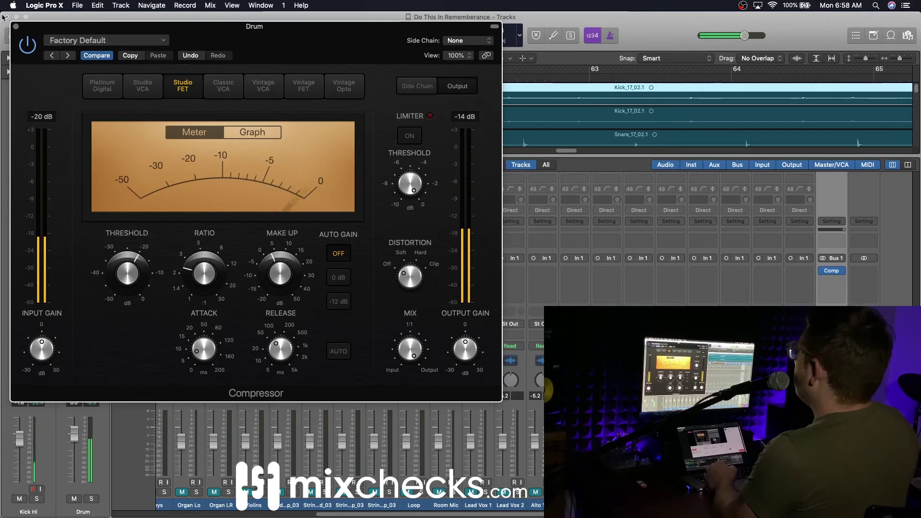
{"action": "left_click", "coordinate": [17, 27]}
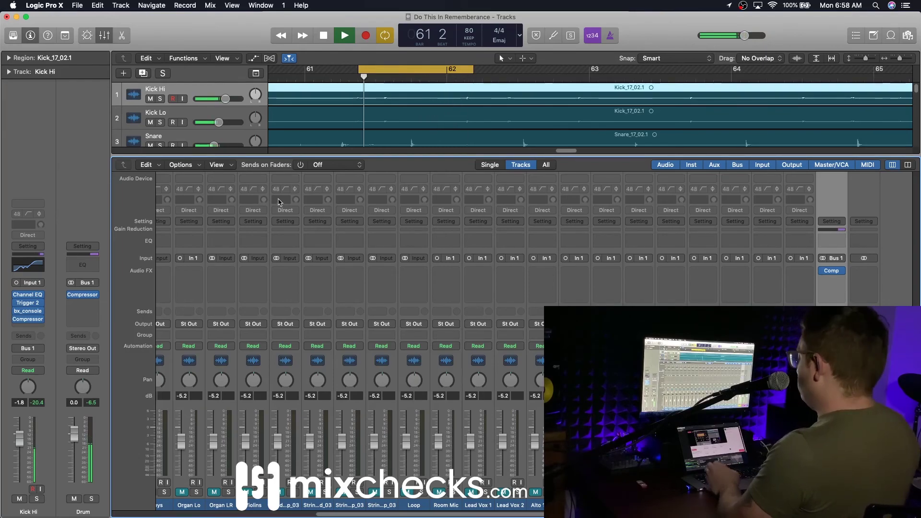
Step: Hide the mixer and stop playback with the cycle range turned off
{"action": "key", "text": "x"}
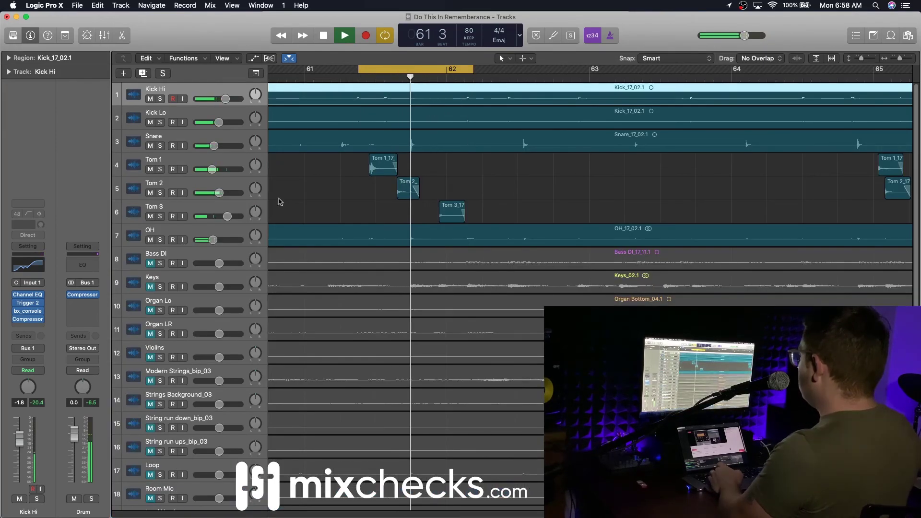
{"action": "left_click", "coordinate": [409, 70]}
{"action": "key", "text": "space"}
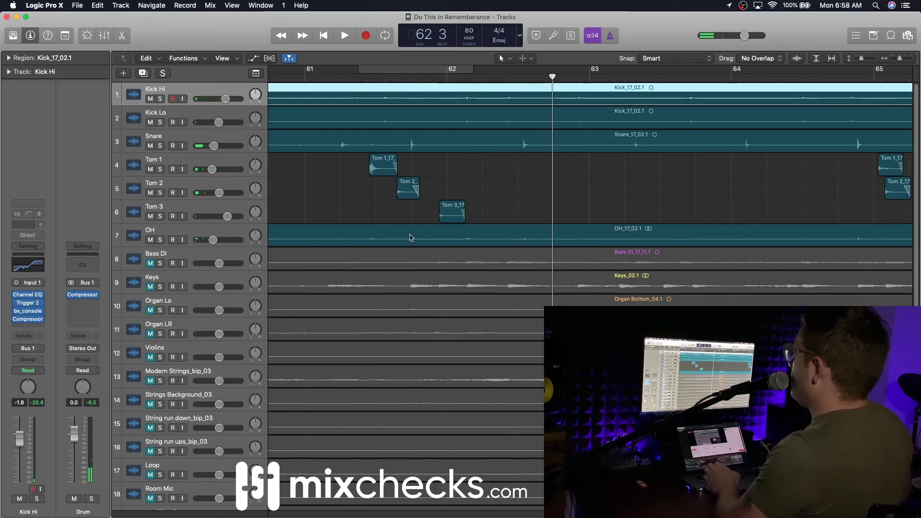
Step: Return the playhead to bar 1, fit the whole song in the tracks area, and turn on waveform zoom
{"action": "scroll", "coordinate": [430, 250], "scroll_direction": "left", "scroll_amount": 2}
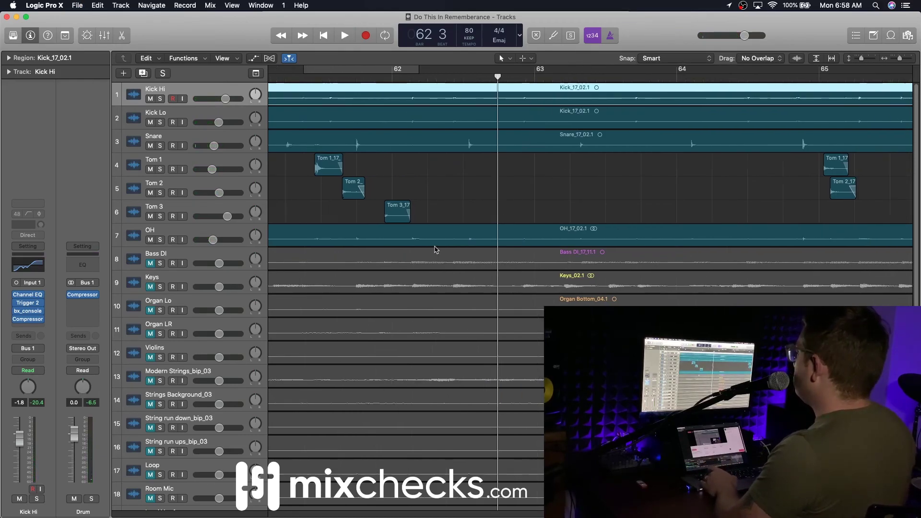
{"action": "scroll", "coordinate": [434, 245], "scroll_direction": "left", "scroll_amount": 5}
{"action": "key", "text": "Return"}
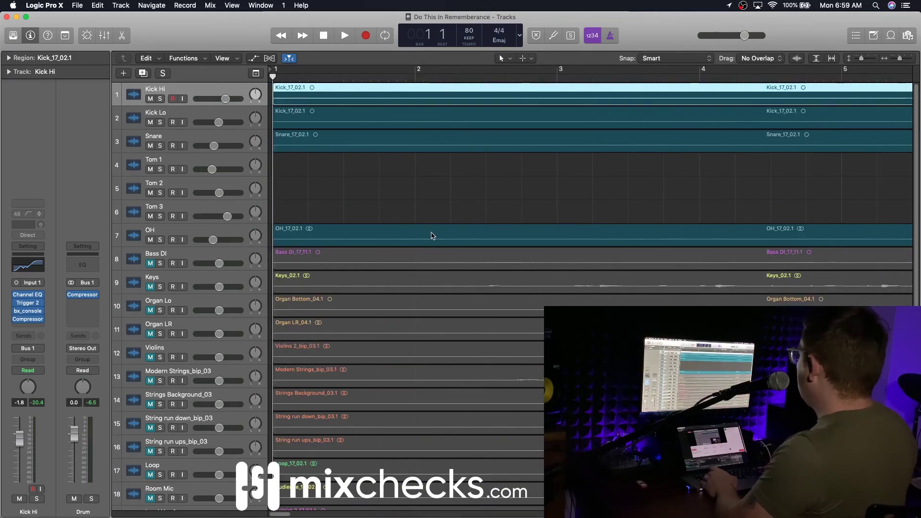
{"action": "left_click_drag", "start_coordinate": [900, 59], "coordinate": [871, 63]}
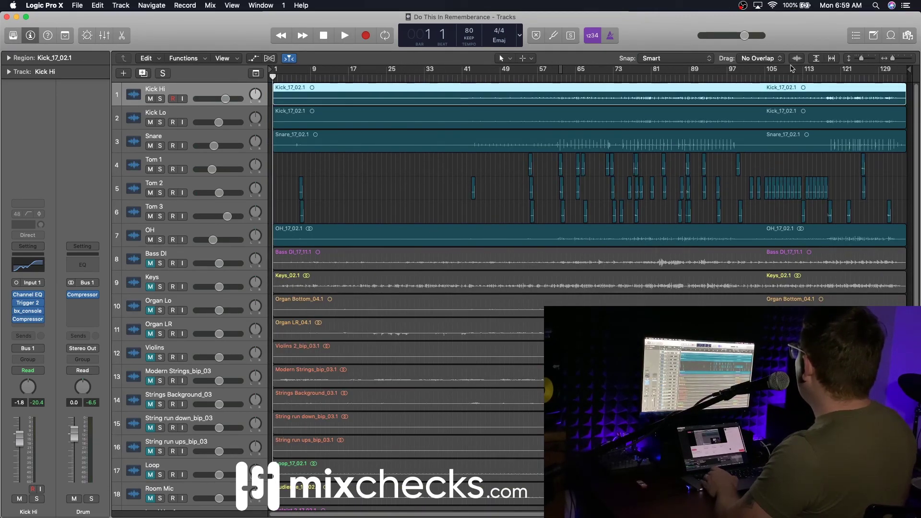
{"action": "left_click", "coordinate": [796, 59]}
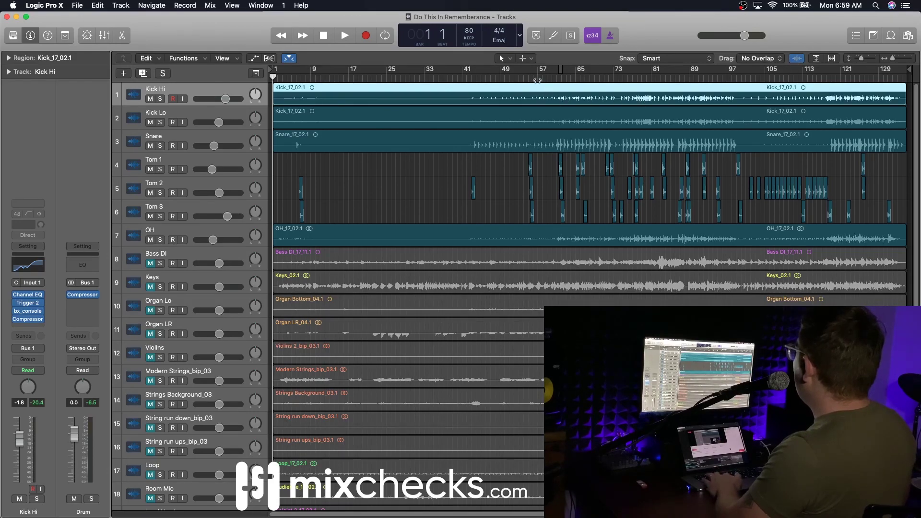